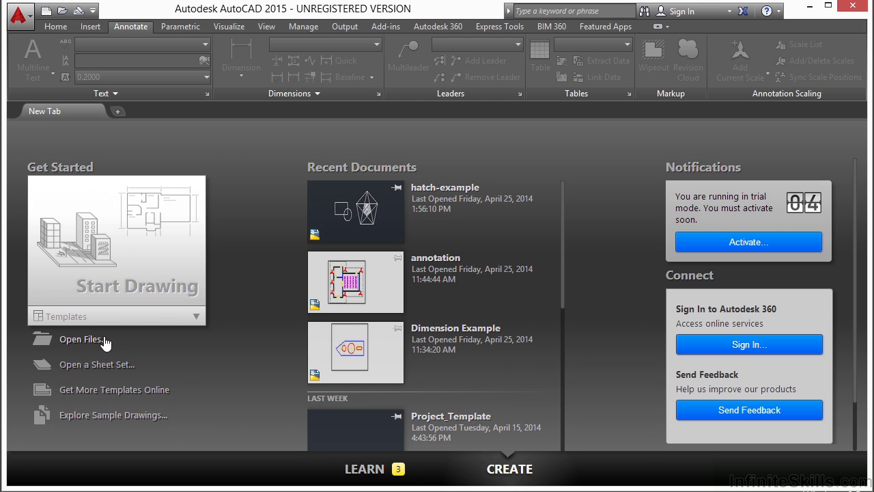
Open the hatch-example drawing from the existing files.
{"action": "left_click", "coordinate": [83, 339]}
{"action": "left_click", "coordinate": [352, 166]}
{"action": "left_click", "coordinate": [614, 381]}
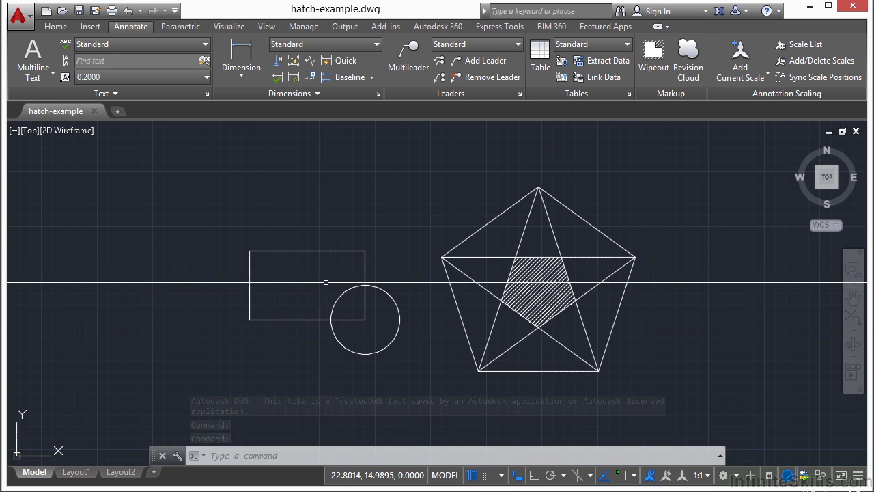
{"action": "middle_click_drag", "start_coordinate": [326, 285], "coordinate": [325, 270]}
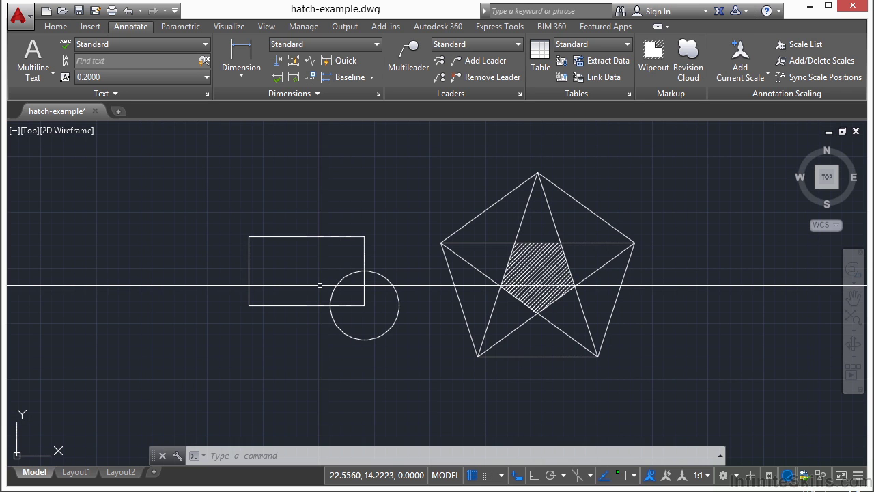
{"action": "type", "text": "h"}
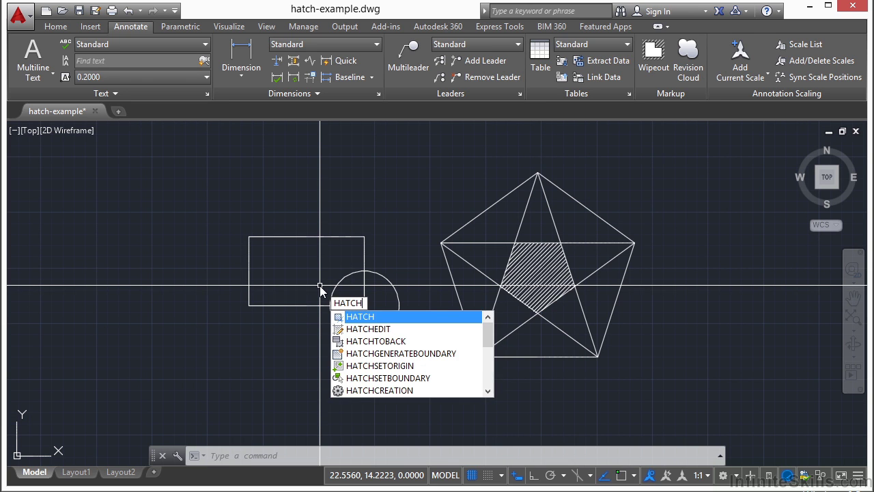
{"action": "key", "text": "Escape"}
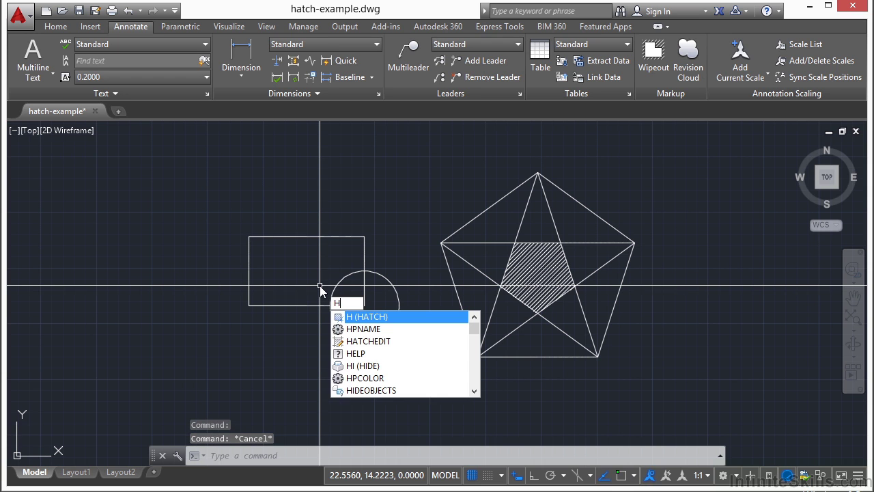
{"action": "key", "text": "Escape"}
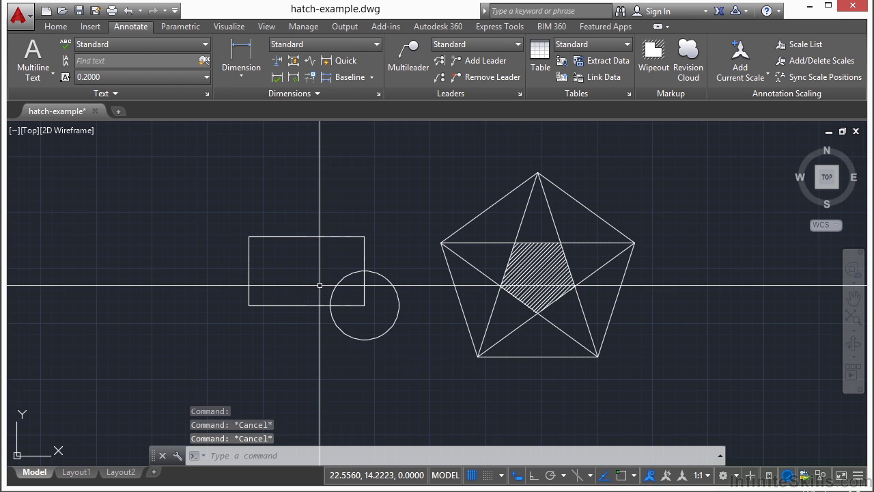
Hatch the area of the rectangle outside the circle with the ANSI31 pattern by picking an internal point.
{"action": "left_click", "coordinate": [55, 28]}
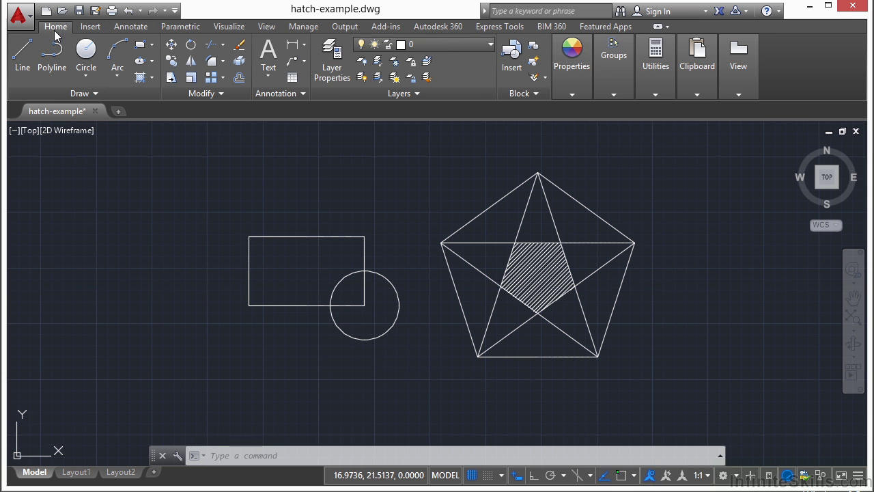
{"action": "left_click", "coordinate": [152, 79]}
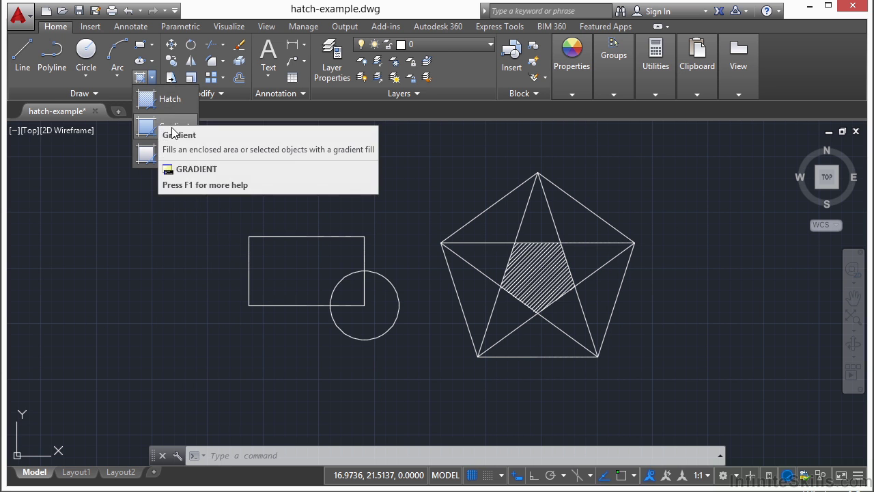
{"action": "left_click", "coordinate": [147, 100]}
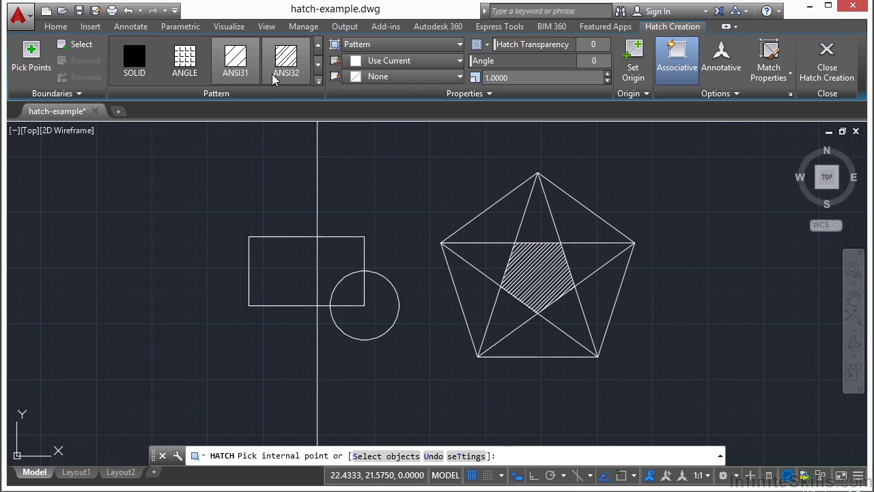
{"action": "left_click", "coordinate": [318, 81]}
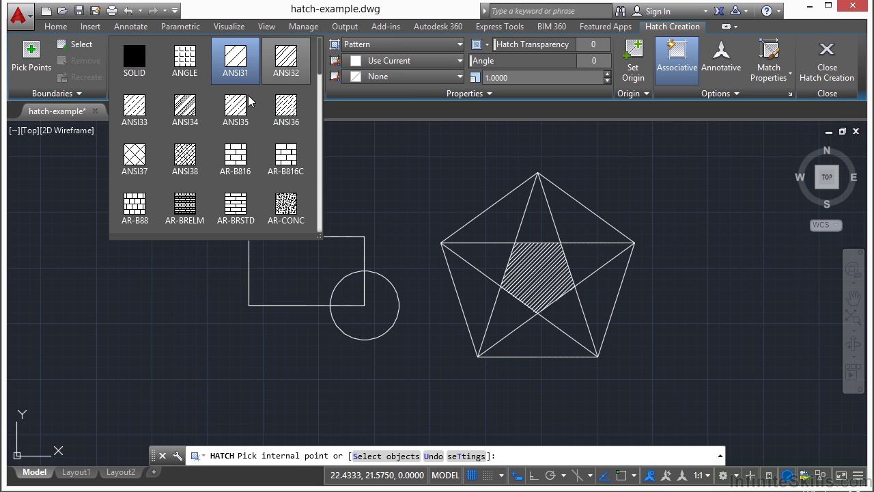
{"action": "mouse_move", "coordinate": [320, 63]}
{"action": "left_mouse_down"}
{"action": "mouse_move", "coordinate": [321, 207]}
{"action": "mouse_move", "coordinate": [327, 54]}
{"action": "left_mouse_up"}
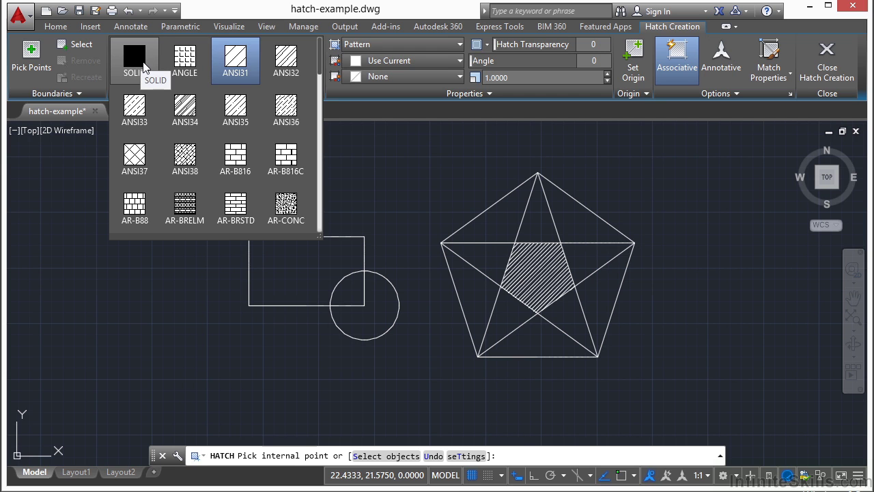
{"action": "left_click", "coordinate": [235, 62]}
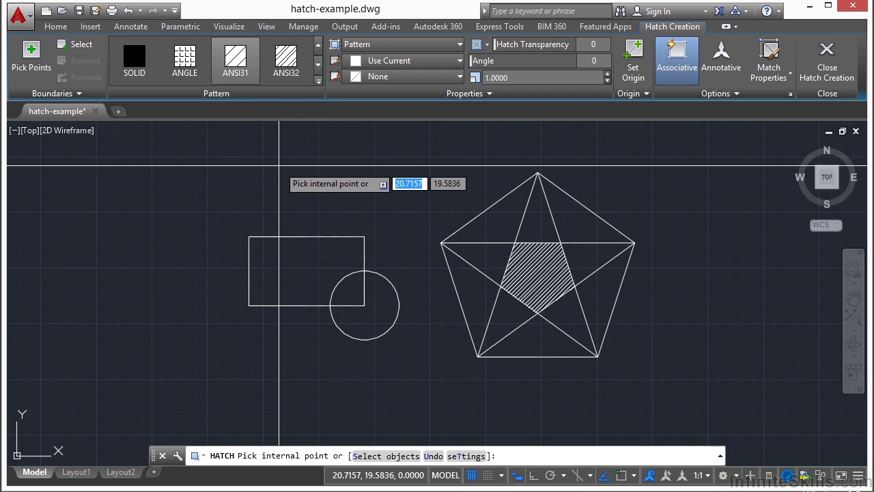
{"action": "left_click", "coordinate": [290, 265]}
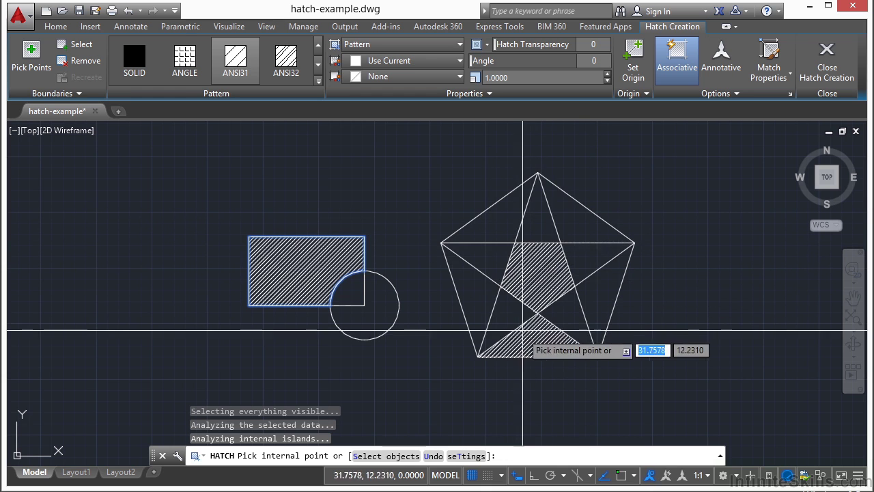
Try to add the rectangle to the hatch boundary by selecting it as an object.
{"action": "left_click", "coordinate": [79, 45]}
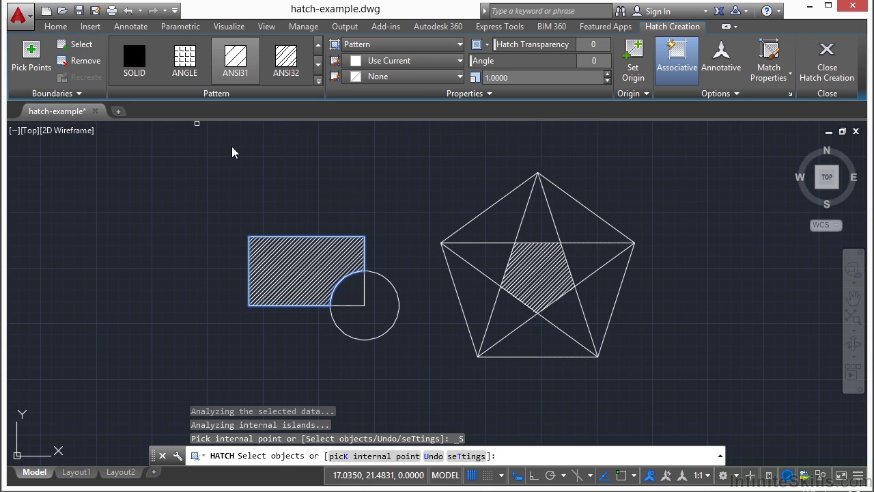
{"action": "left_click", "coordinate": [365, 288]}
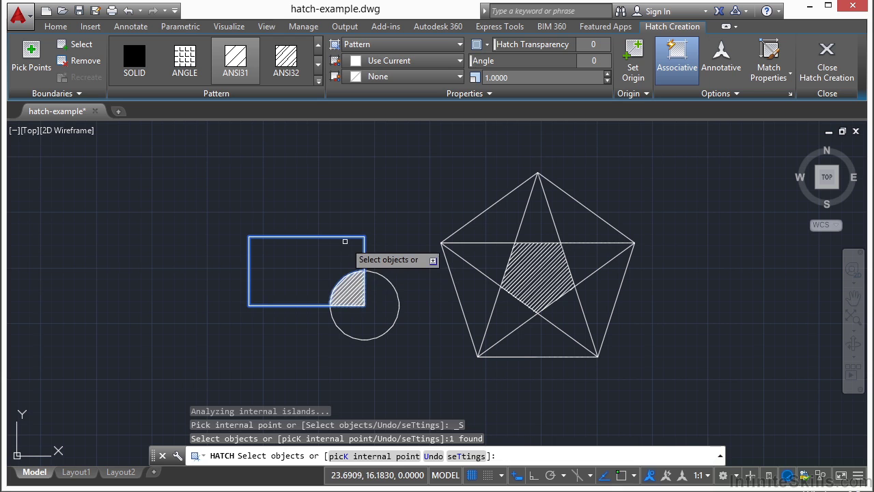
{"action": "left_click", "coordinate": [343, 235]}
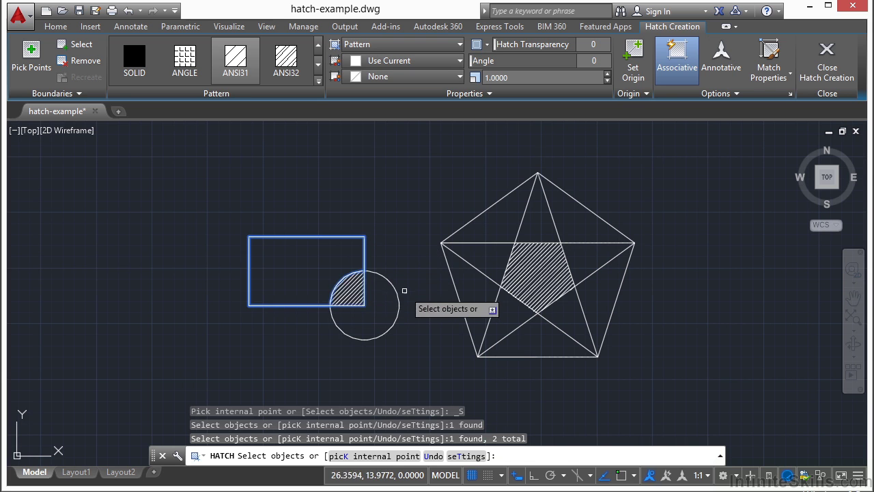
{"action": "scroll", "coordinate": [365, 285], "scroll_direction": "up", "scroll_amount": 2}
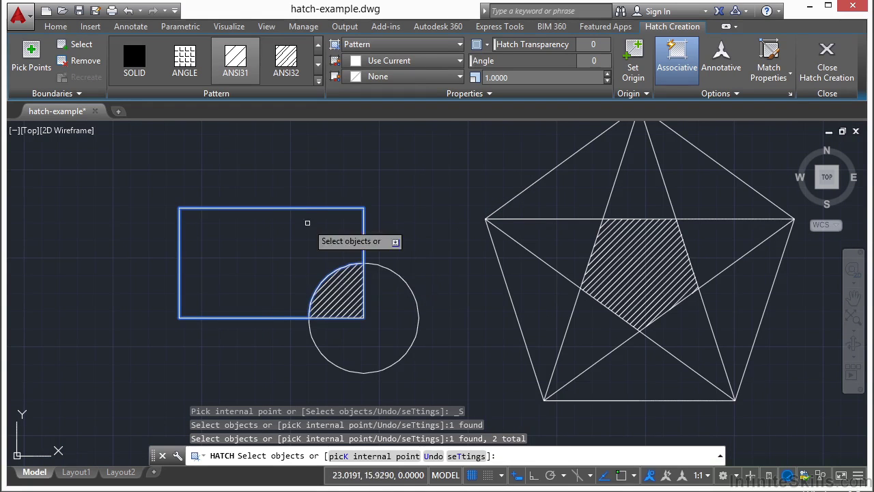
Remove the selected objects from the hatch boundary set and end the Hatch command.
{"action": "left_click", "coordinate": [298, 201]}
{"action": "left_click", "coordinate": [395, 259], "text": "shift"}
{"action": "key", "text": "Escape"}
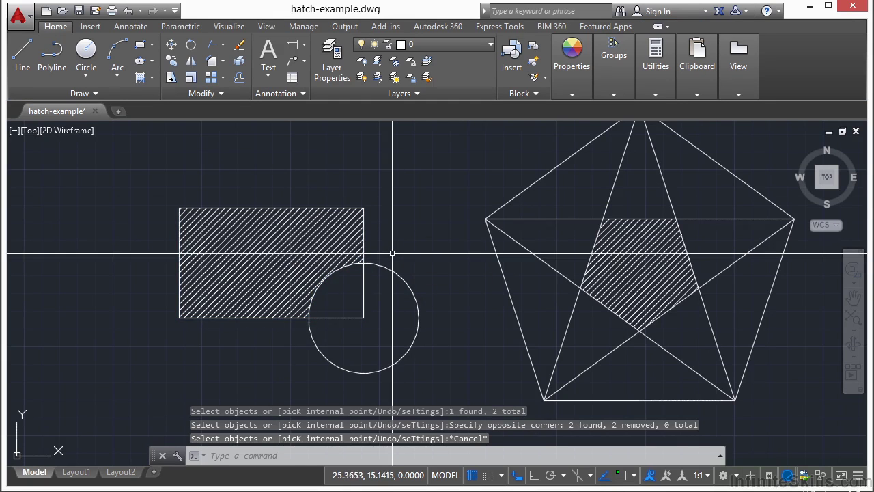
Erase the hatch inside the rectangle and clear the circle's selection.
{"action": "left_click", "coordinate": [273, 250]}
{"action": "right_click", "coordinate": [337, 199]}
{"action": "left_click", "coordinate": [372, 267]}
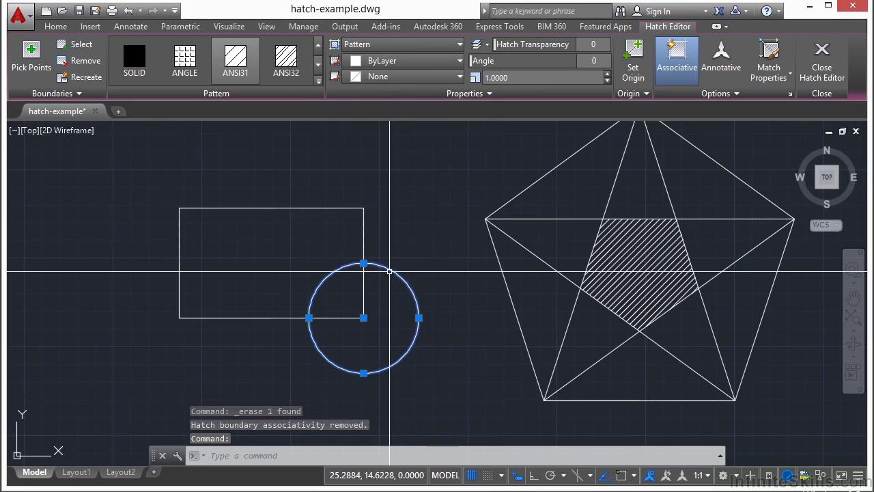
{"action": "key", "text": "Escape"}
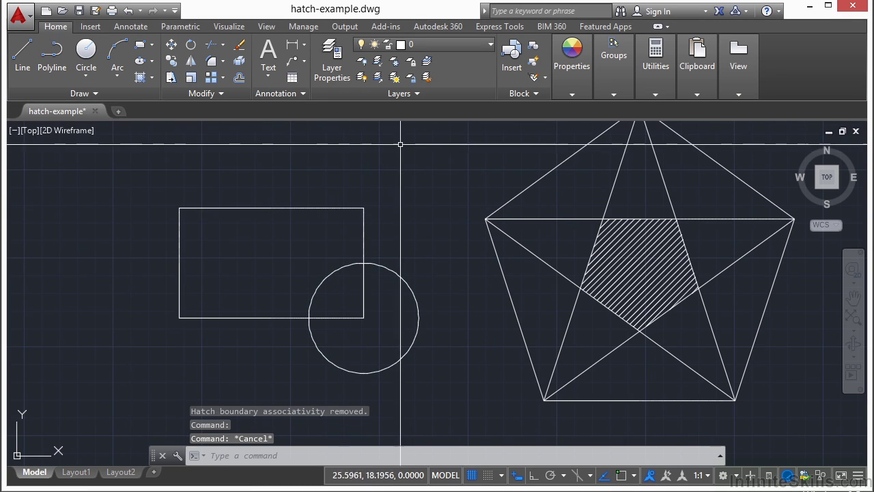
Hatch the whole rectangle with the ANSI31 pattern by selecting the rectangle as the boundary object.
{"action": "left_click", "coordinate": [138, 79]}
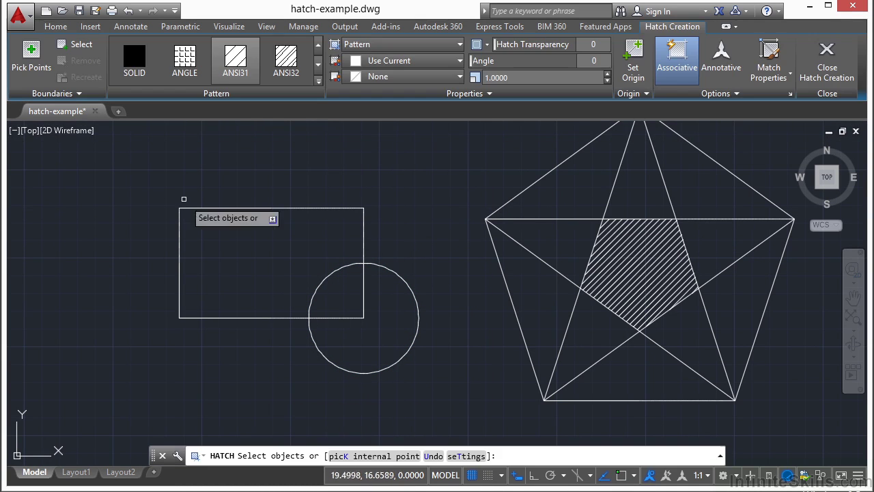
{"action": "left_click", "coordinate": [80, 45]}
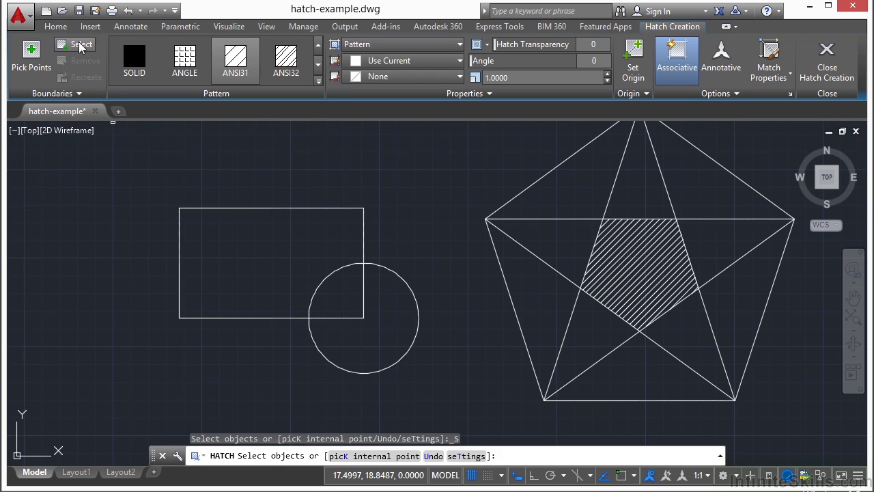
{"action": "left_click", "coordinate": [262, 208]}
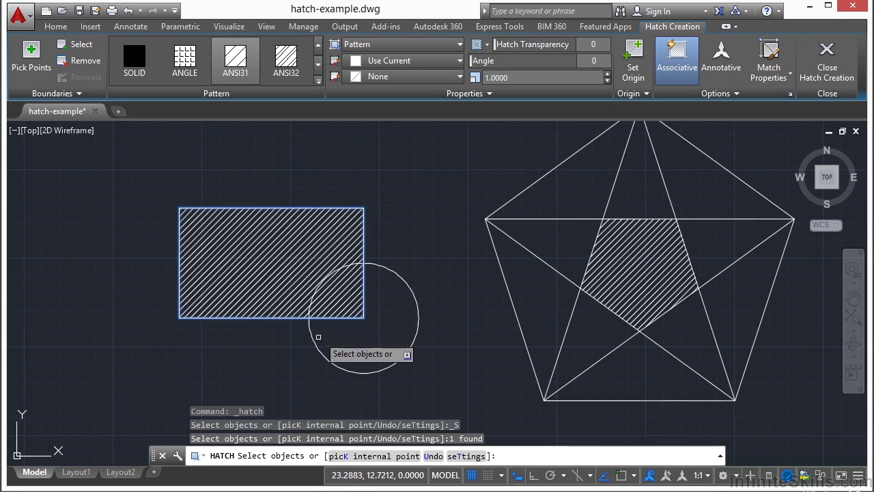
{"action": "key", "text": "Return"}
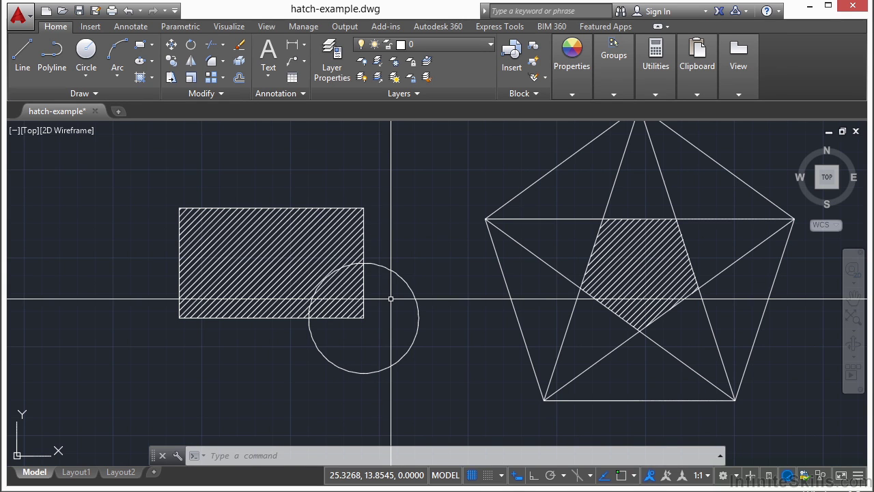
{"action": "key", "text": "Escape"}
{"action": "key", "text": "Escape"}
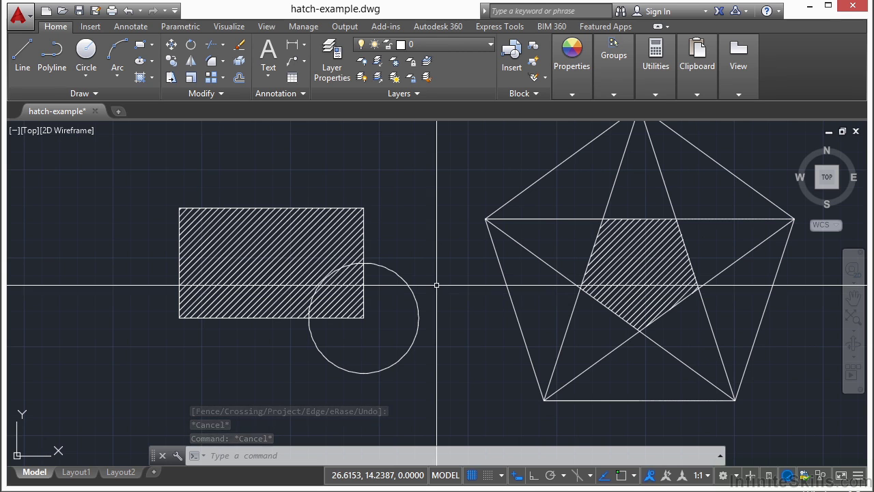
Trim away the part of the rectangle's hatch inside the circle, using the circle as the cutting edge.
{"action": "type", "text": "trim"}
{"action": "key", "text": "Return"}
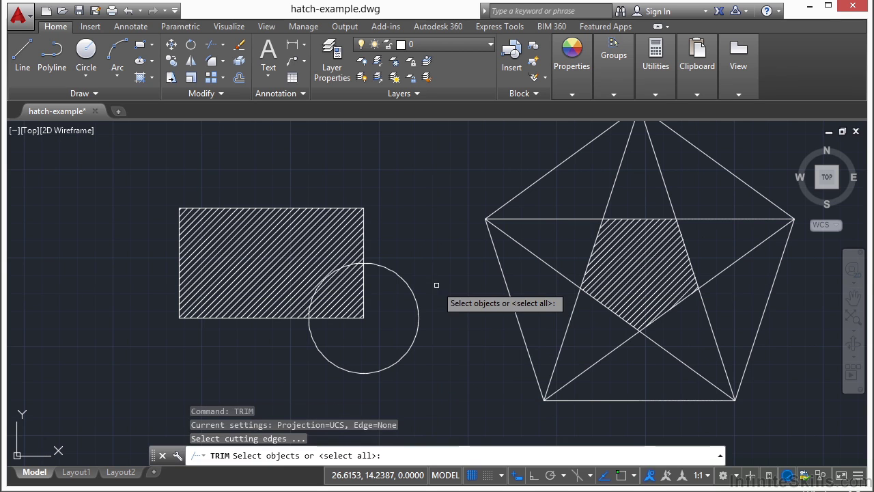
{"action": "left_click", "coordinate": [409, 290]}
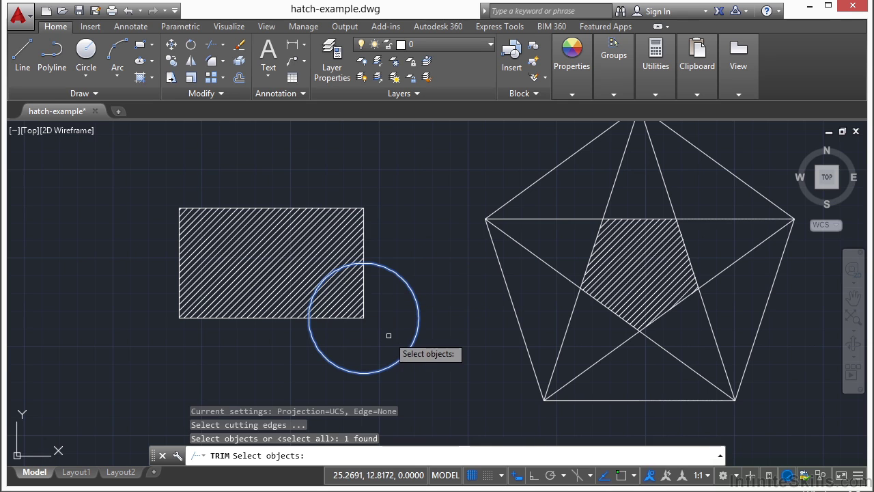
{"action": "key", "text": "Return"}
{"action": "left_click", "coordinate": [351, 294]}
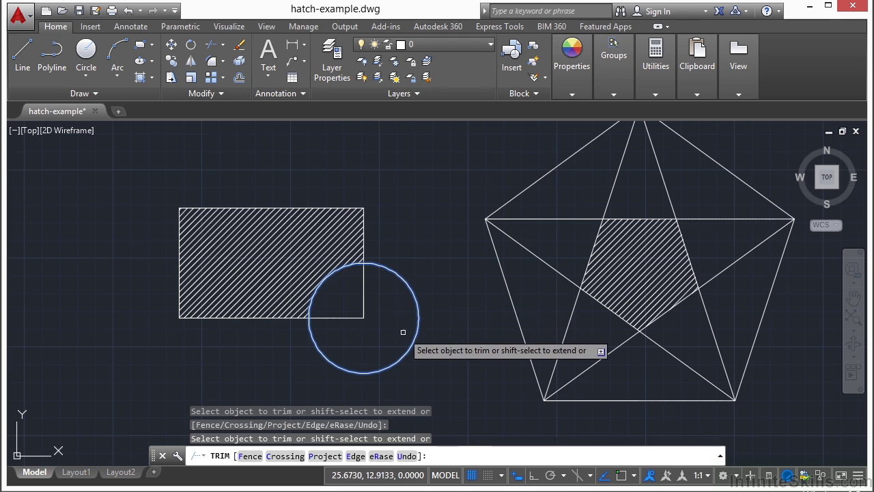
{"action": "key", "text": "Return"}
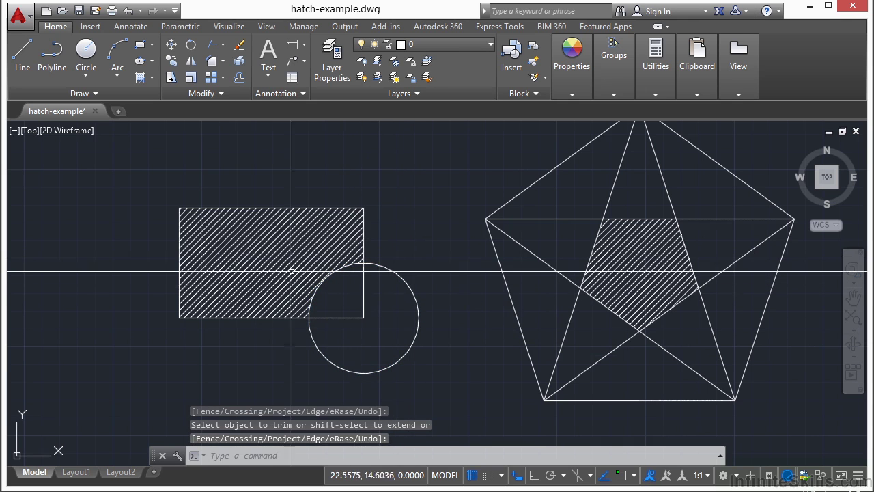
Move the trimmed hatch out of the rectangle to the empty space just above it, using its center grip.
{"action": "left_click", "coordinate": [269, 246]}
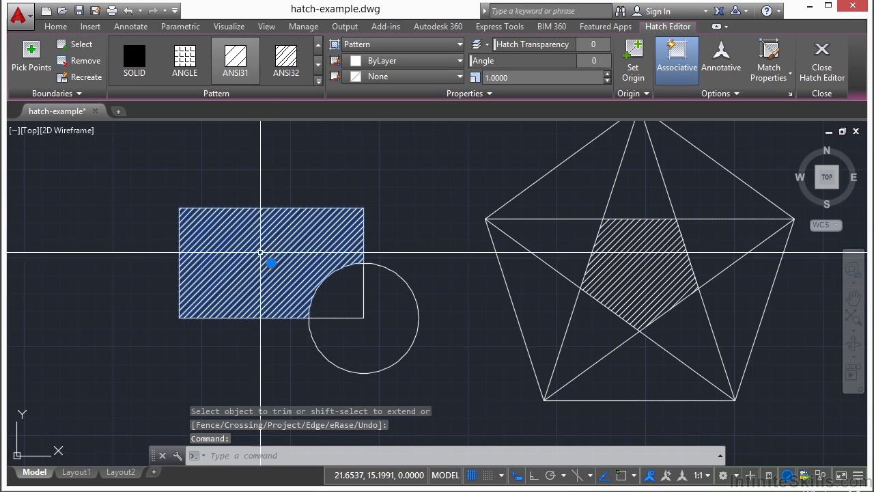
{"action": "left_click", "coordinate": [267, 263]}
{"action": "scroll", "coordinate": [271, 263], "scroll_direction": "down", "scroll_amount": 2}
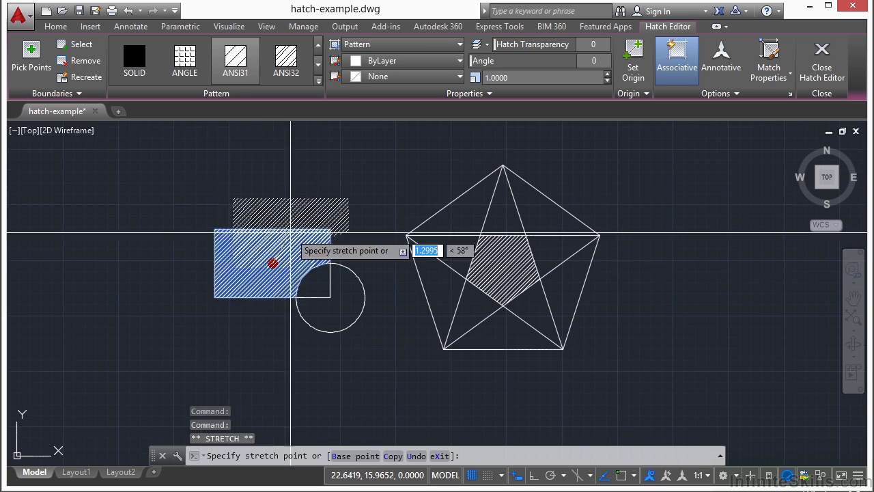
{"action": "left_click", "coordinate": [300, 179]}
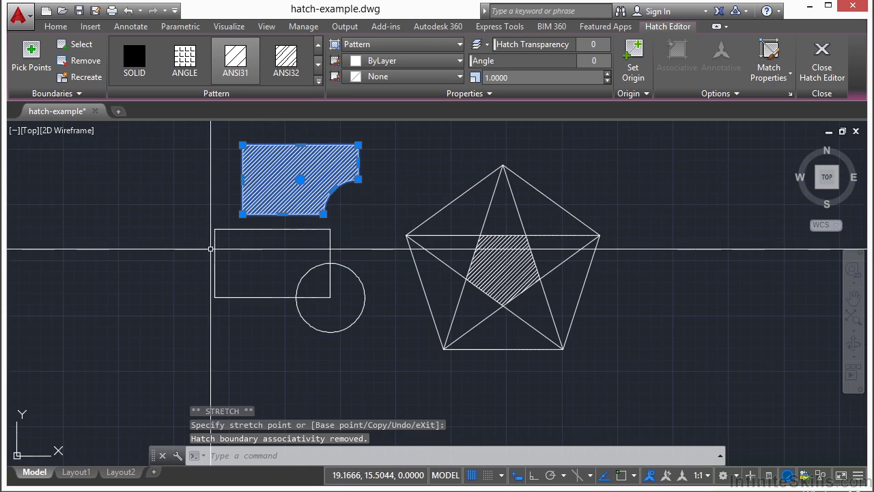
Stretch the moved hatch's upper-left corner about 0.78 units outward and add a vertex that pulls its left edge outward.
{"action": "scroll", "coordinate": [277, 131], "scroll_direction": "up", "scroll_amount": 2}
{"action": "scroll", "coordinate": [274, 135], "scroll_direction": "up", "scroll_amount": 1}
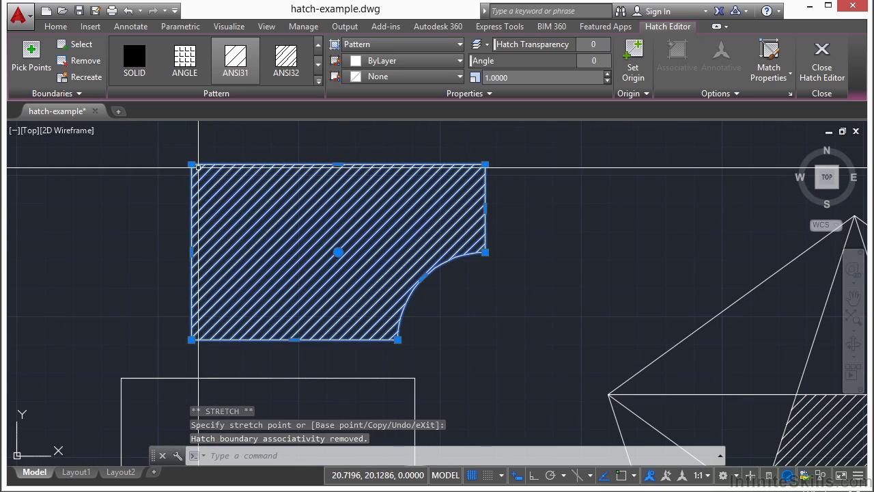
{"action": "left_click", "coordinate": [192, 165]}
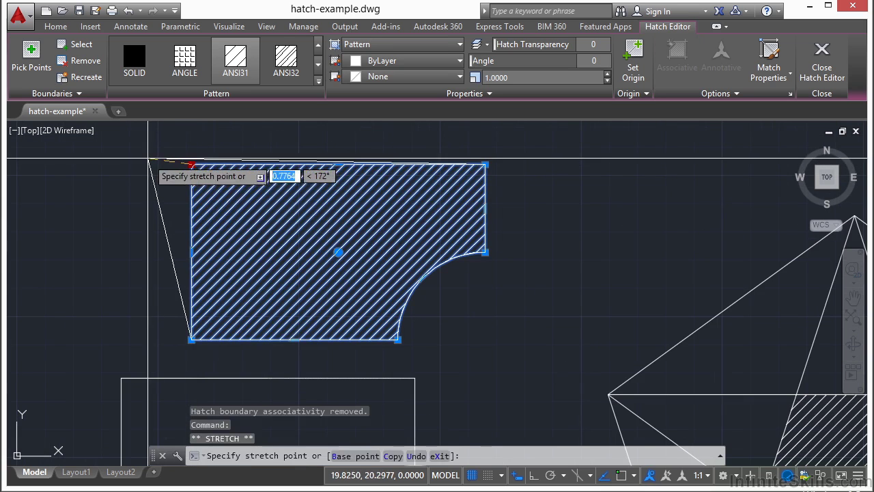
{"action": "left_click", "coordinate": [148, 159]}
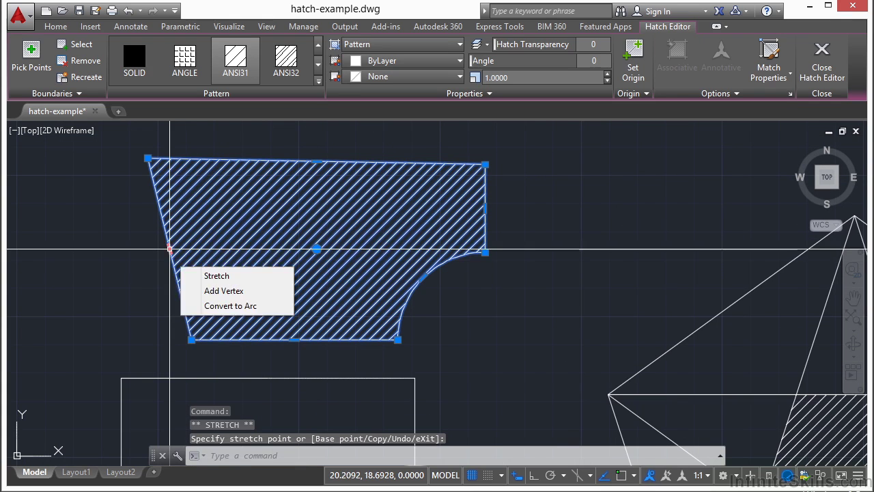
{"action": "mouse_move", "coordinate": [169, 249]}
{"action": "left_click", "coordinate": [209, 289]}
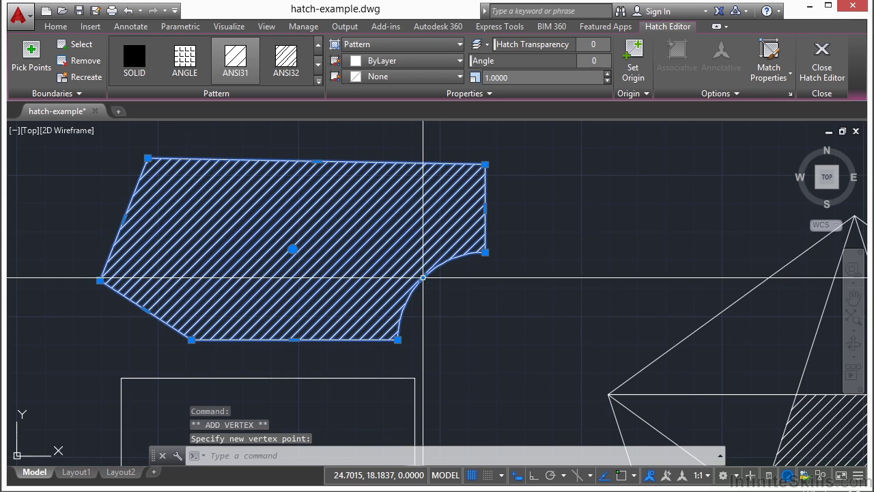
Convert the concave arc edge at the lower-right corner of the moved hatch to a straight line.
{"action": "mouse_move", "coordinate": [424, 278]}
{"action": "left_click", "coordinate": [470, 331]}
{"action": "key", "text": "Escape"}
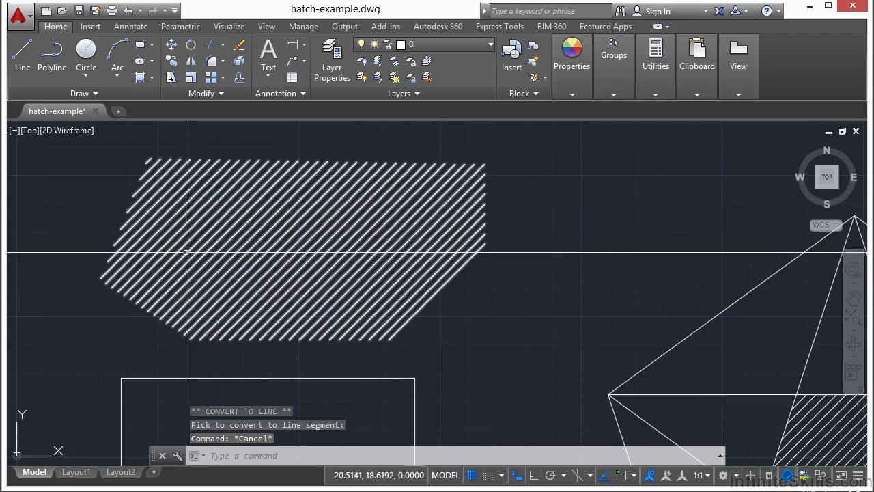
Try the ANGLE pattern on the hatch above the rectangle, and switch it to the ANSI32 pattern.
{"action": "scroll", "coordinate": [205, 246], "scroll_direction": "down", "scroll_amount": 2}
{"action": "left_click", "coordinate": [205, 240]}
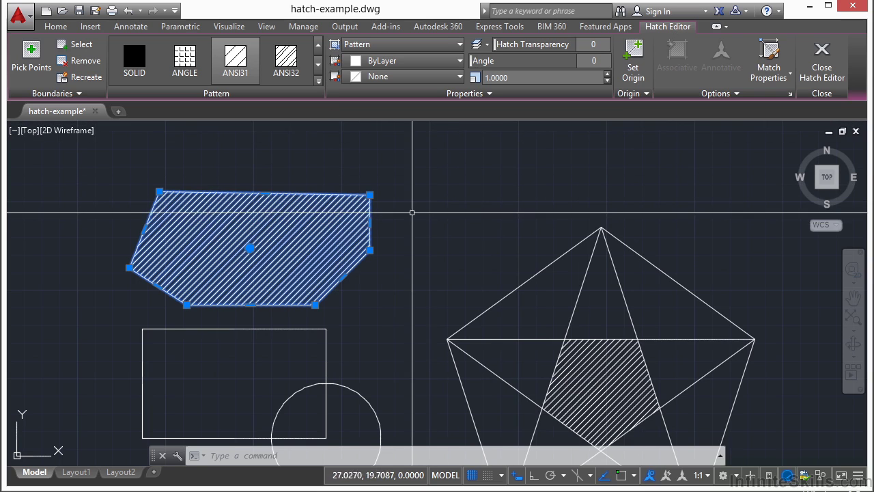
{"action": "left_click", "coordinate": [186, 60]}
{"action": "left_click", "coordinate": [287, 61]}
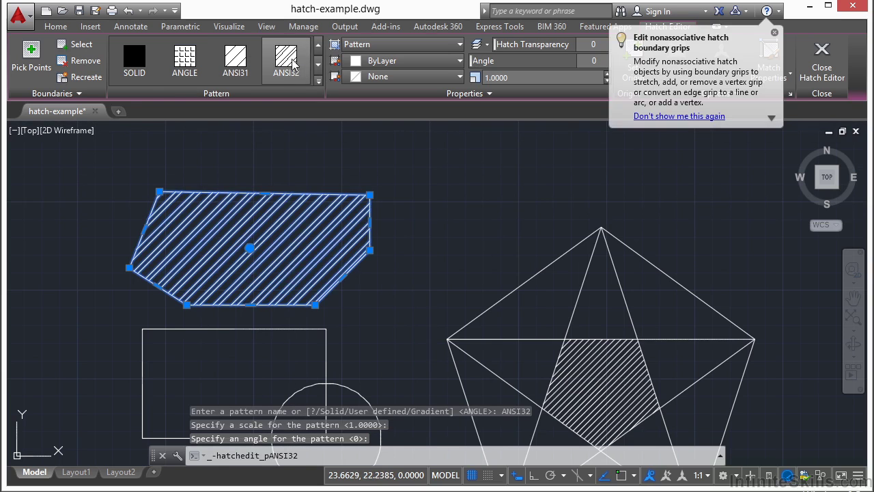
{"action": "left_click", "coordinate": [459, 43]}
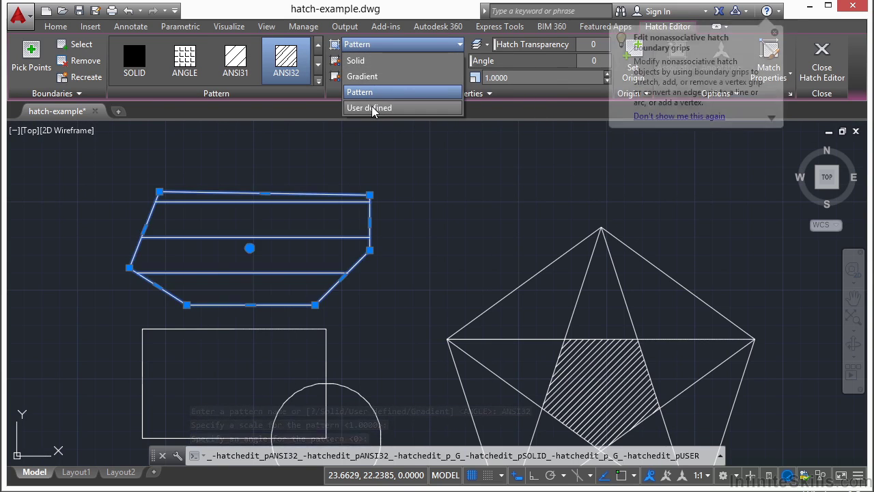
{"action": "left_click", "coordinate": [370, 90]}
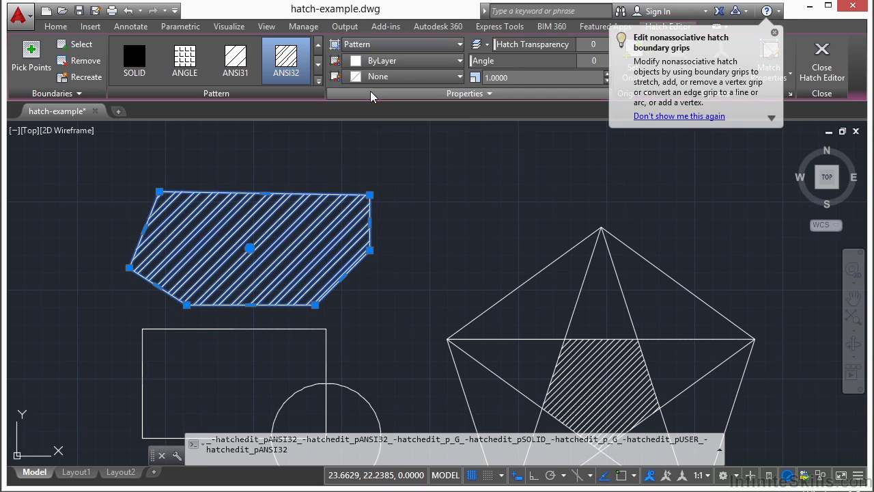
Set the hatch's background color to 248,215,49 and its line color to 153,27,30.
{"action": "left_click", "coordinate": [453, 78]}
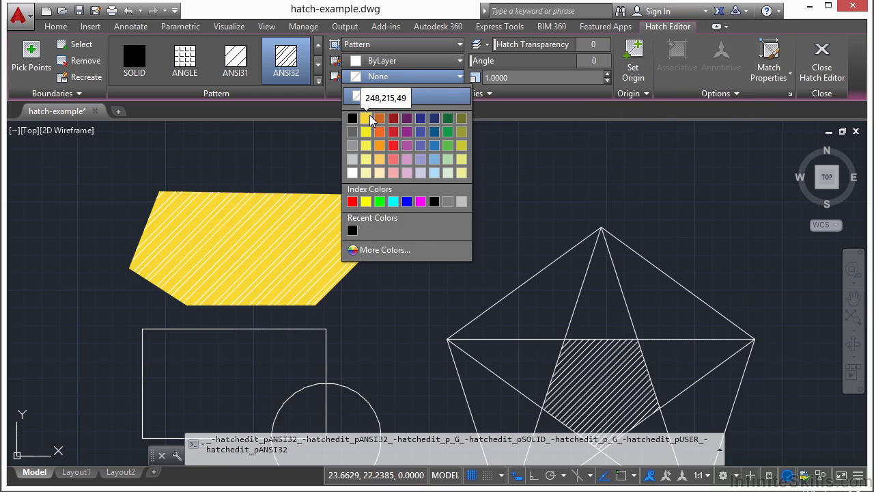
{"action": "left_click", "coordinate": [370, 115]}
{"action": "left_click", "coordinate": [451, 60]}
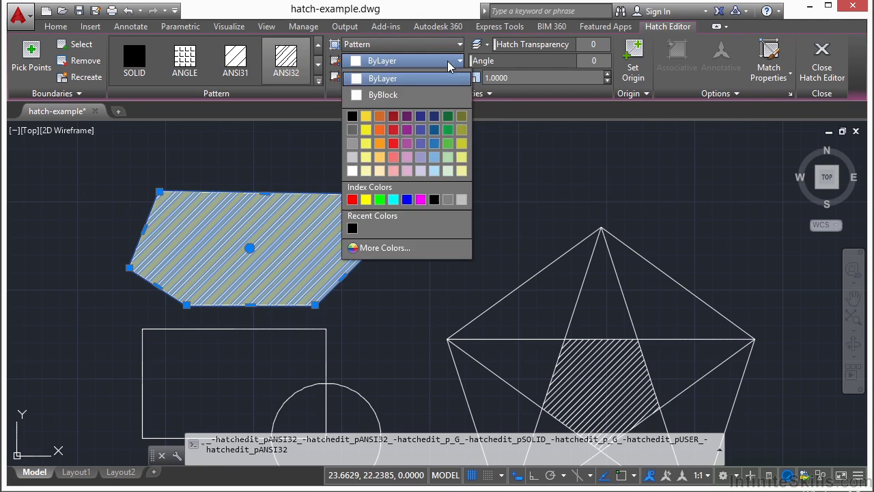
{"action": "left_click", "coordinate": [392, 117]}
Set the hatch's angle to 147, its transparency to 57 and its scale to 5.
{"action": "left_click_drag", "start_coordinate": [482, 61], "coordinate": [605, 62]}
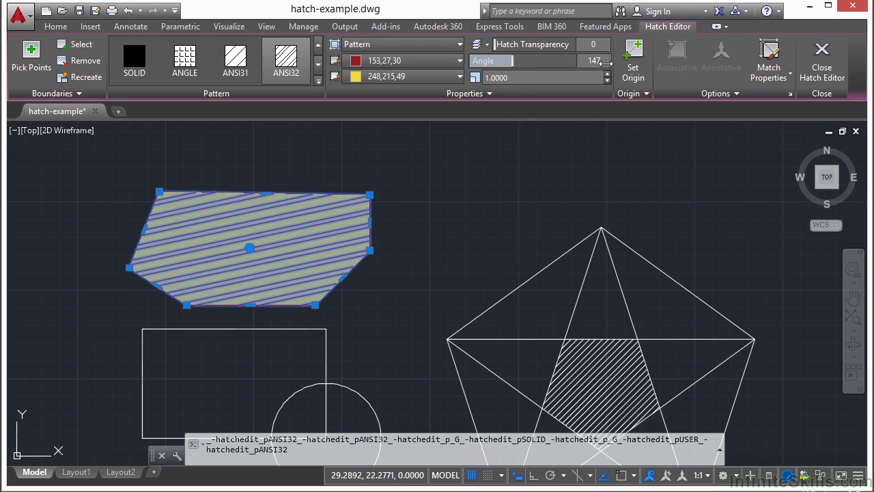
{"action": "left_click_drag", "start_coordinate": [503, 44], "coordinate": [567, 49]}
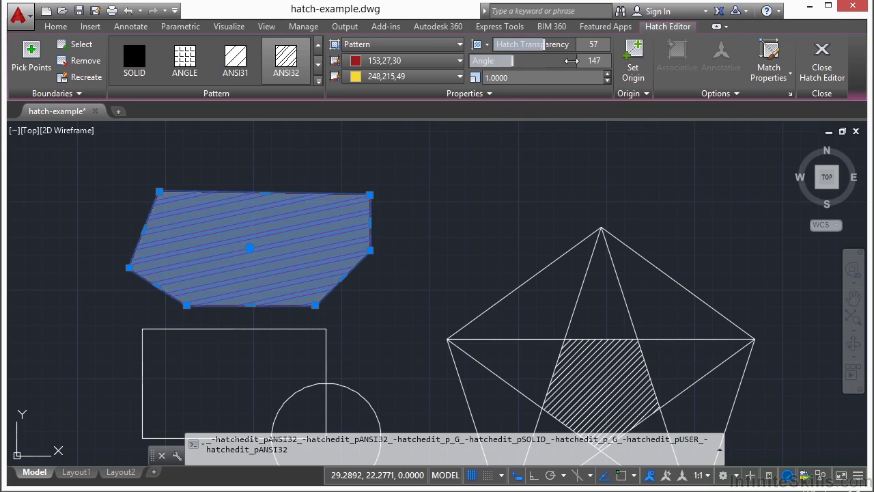
{"action": "left_click", "coordinate": [558, 78]}
{"action": "type", "text": "5"}
{"action": "key", "text": "Return"}
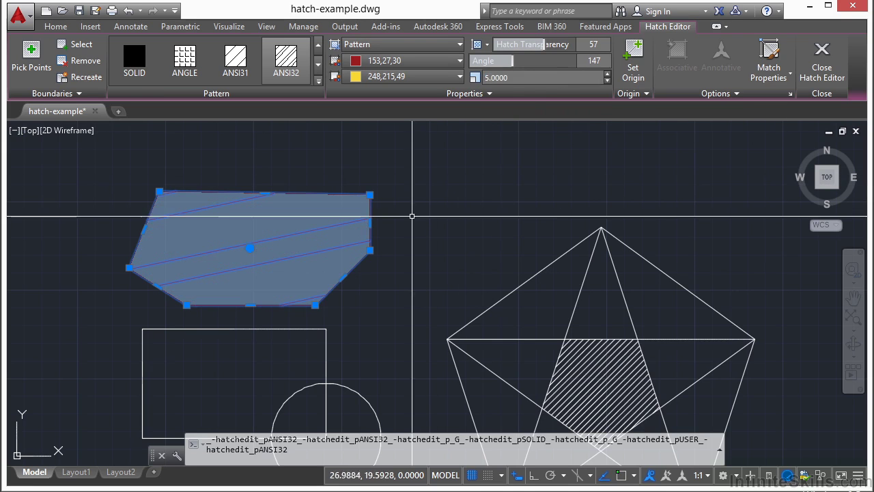
{"action": "right_click", "coordinate": [446, 215]}
{"action": "key", "text": "Escape"}
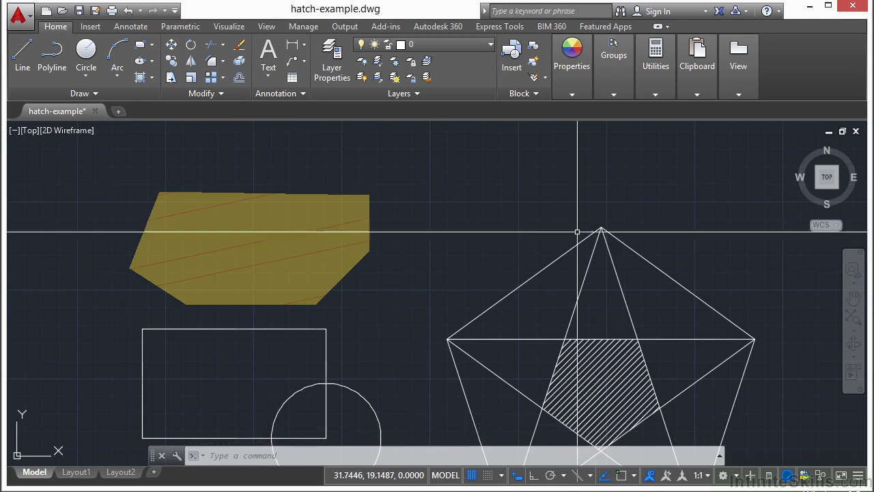
Change the hatch above the rectangle to a Solid fill with transparency 0 and color 122,175,223.
{"action": "middle_click_drag", "start_coordinate": [433, 214], "coordinate": [433, 198]}
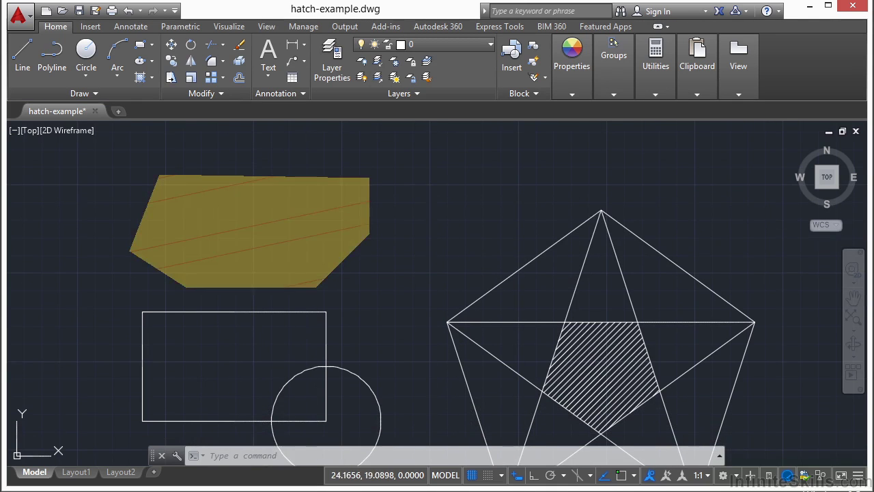
{"action": "left_click", "coordinate": [314, 188]}
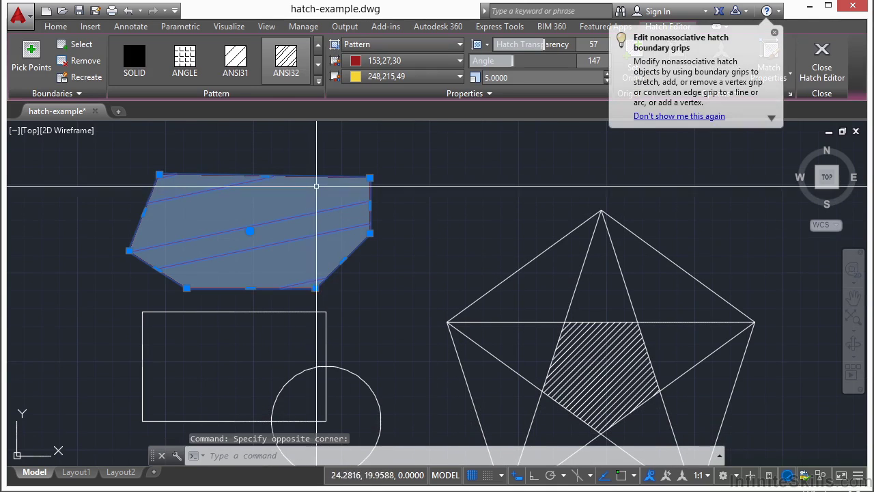
{"action": "left_click", "coordinate": [459, 43]}
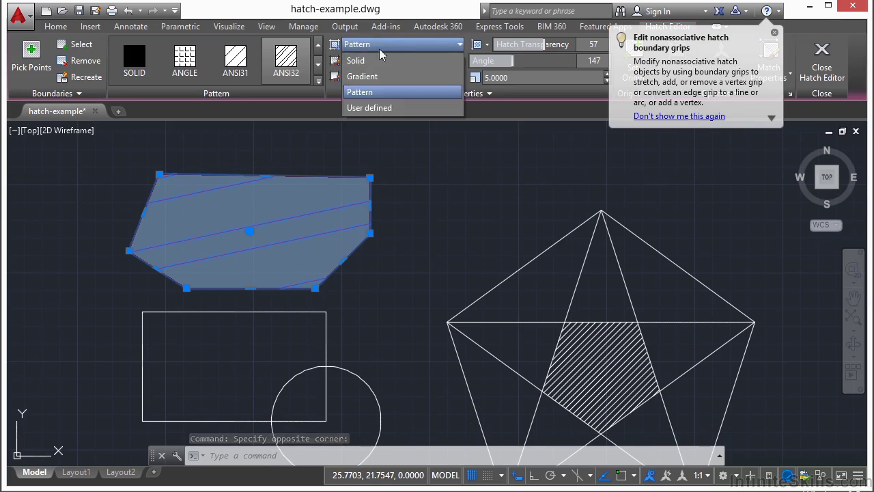
{"action": "left_click", "coordinate": [368, 59]}
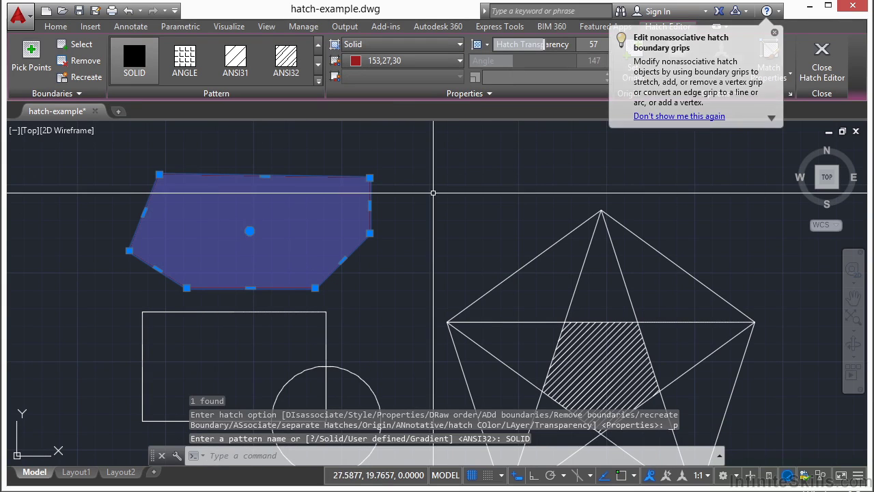
{"action": "left_click_drag", "start_coordinate": [545, 44], "coordinate": [486, 44]}
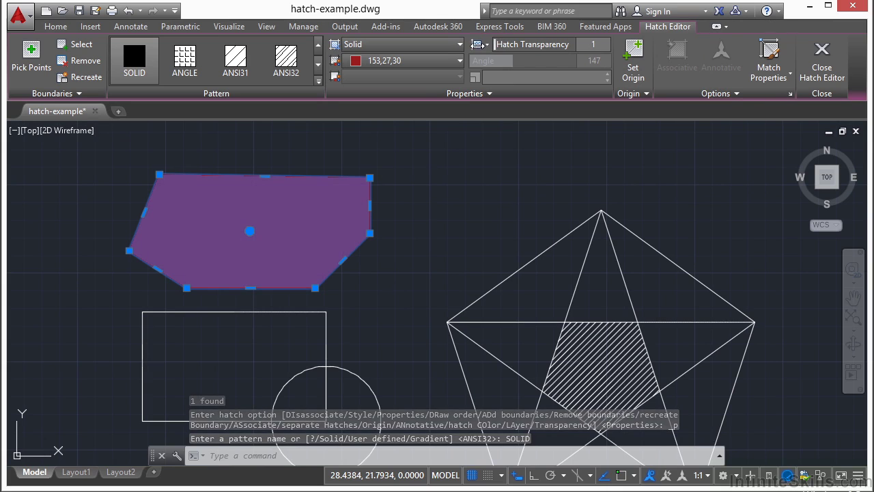
{"action": "left_click", "coordinate": [434, 61]}
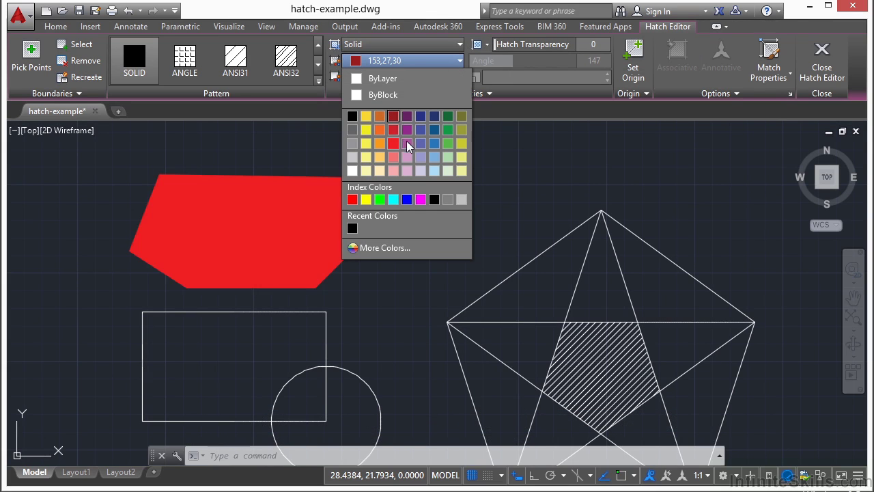
{"action": "left_click", "coordinate": [437, 159]}
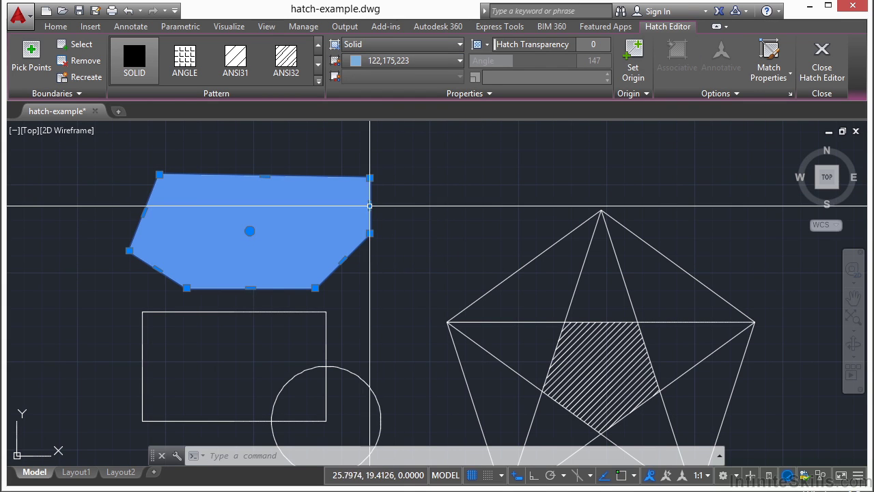
Convert the hatch's vertical right edge to an arc that curves inward into the fill.
{"action": "mouse_move", "coordinate": [367, 205]}
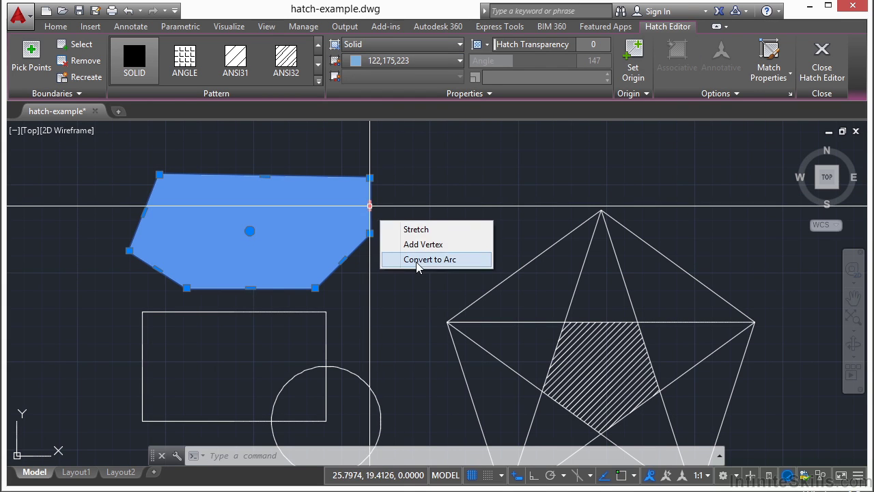
{"action": "left_click", "coordinate": [418, 260]}
{"action": "left_click", "coordinate": [347, 212]}
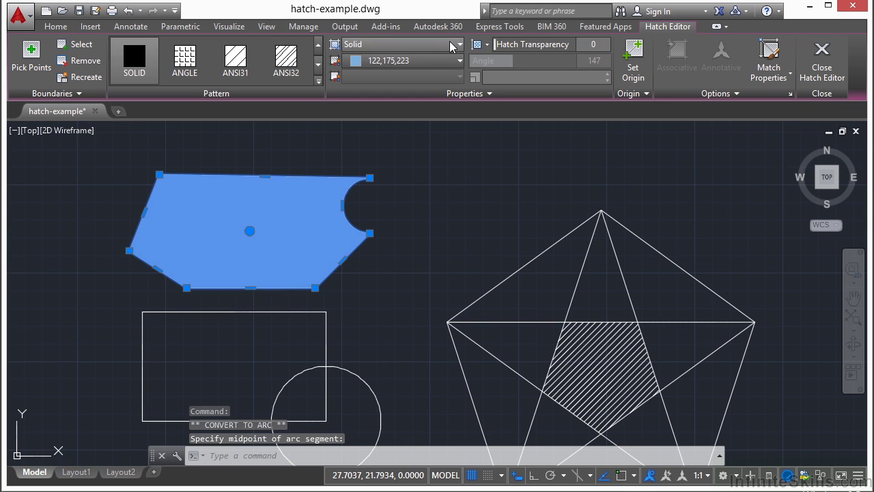
Change the hatch to a Gradient fill with first color 255,255,255 and second color 153,27,30.
{"action": "left_click", "coordinate": [430, 44]}
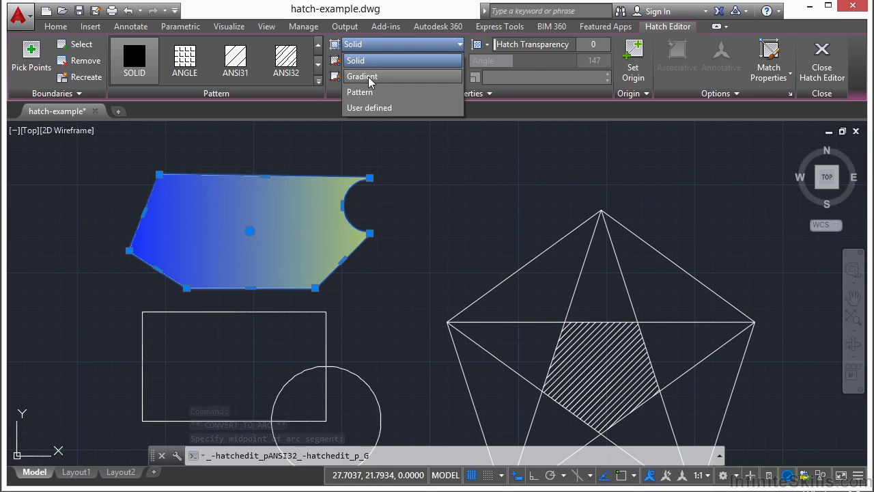
{"action": "left_click", "coordinate": [368, 75]}
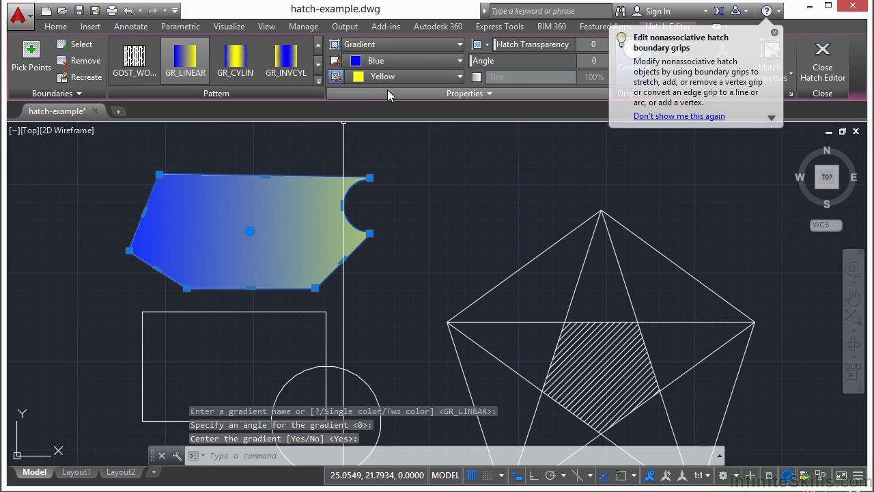
{"action": "left_click", "coordinate": [458, 76]}
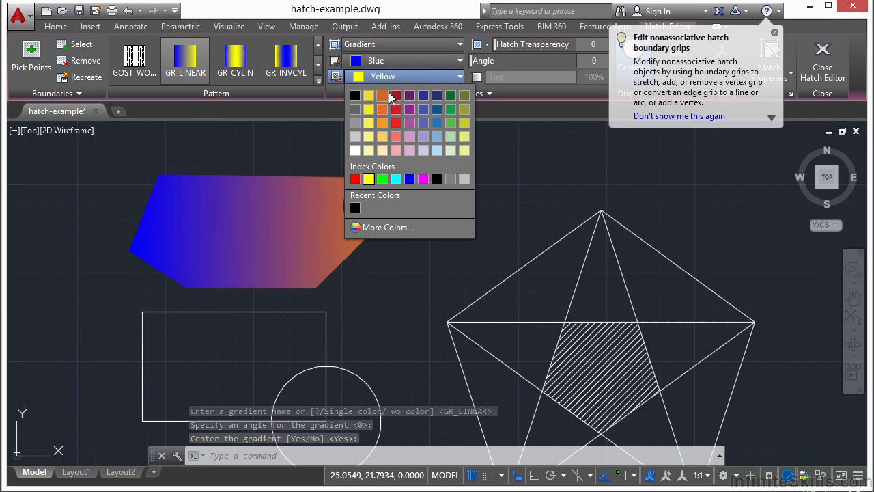
{"action": "left_click", "coordinate": [389, 93]}
{"action": "left_click", "coordinate": [453, 61]}
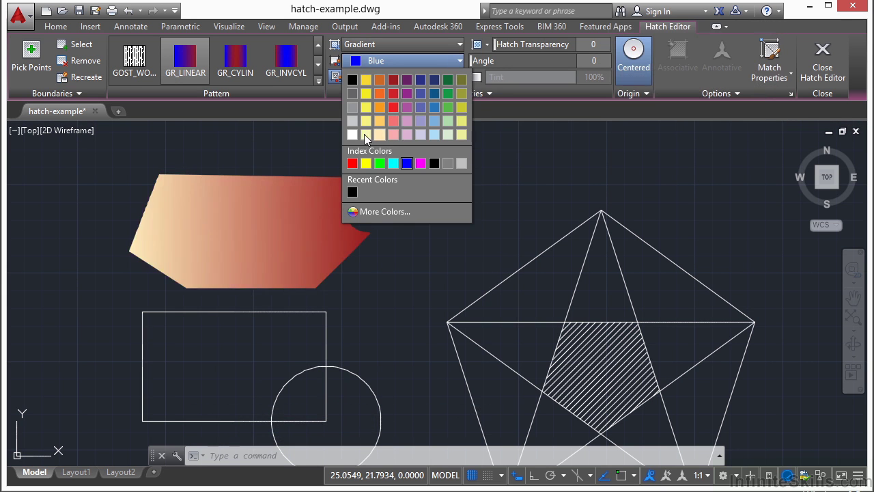
{"action": "left_click", "coordinate": [351, 135]}
Apply the GR_CYLIN gradient style to the hatch and turn off its centered origin.
{"action": "left_click", "coordinate": [235, 58]}
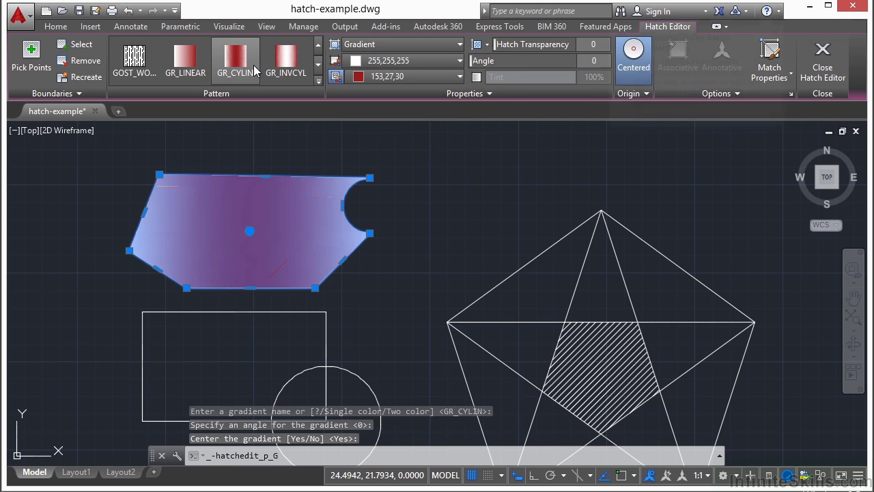
{"action": "left_click", "coordinate": [292, 60]}
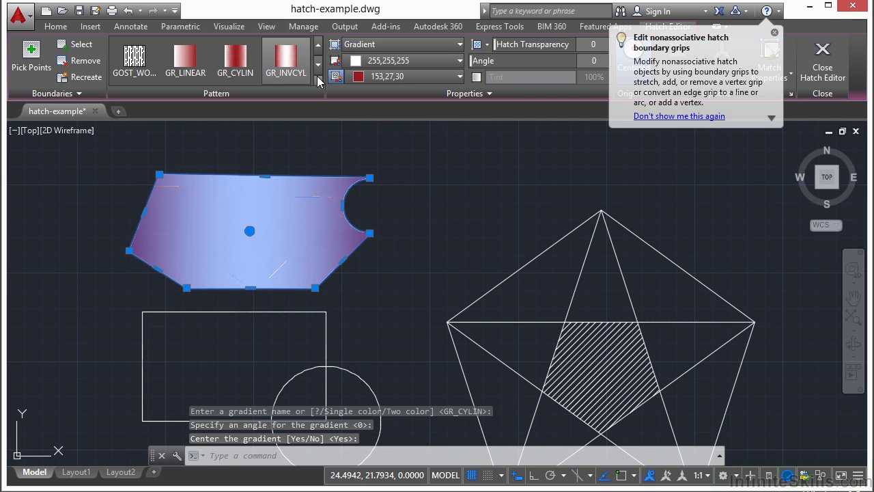
{"action": "left_click", "coordinate": [318, 66]}
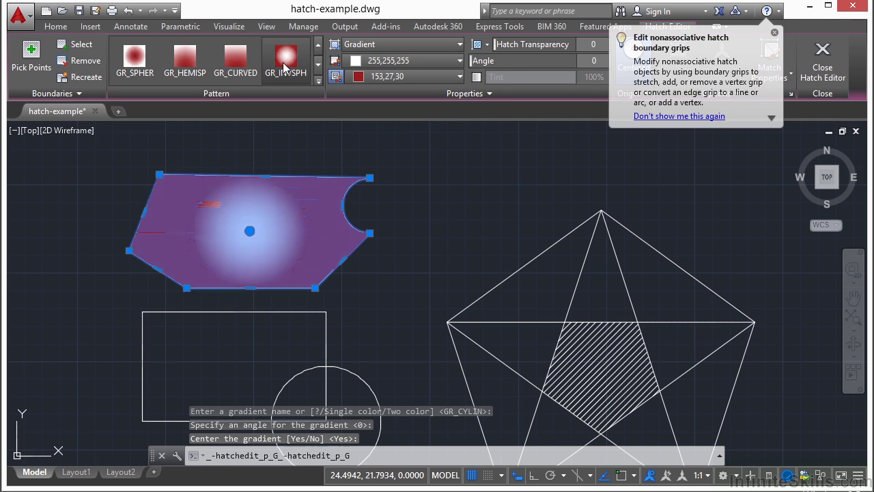
{"action": "left_click", "coordinate": [287, 60]}
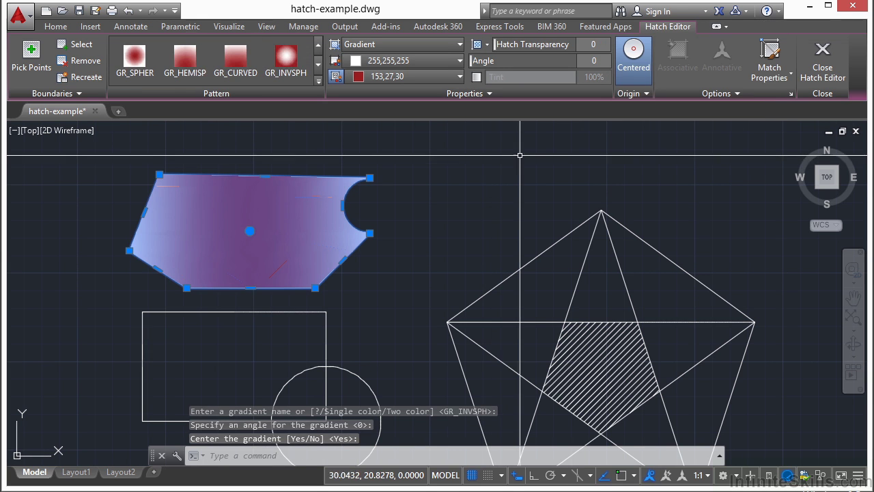
{"action": "left_click", "coordinate": [633, 94]}
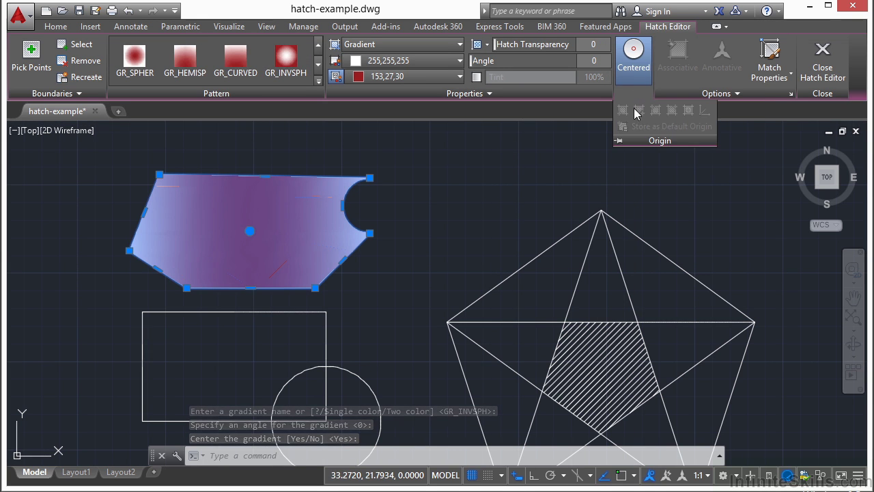
{"action": "left_click", "coordinate": [638, 54]}
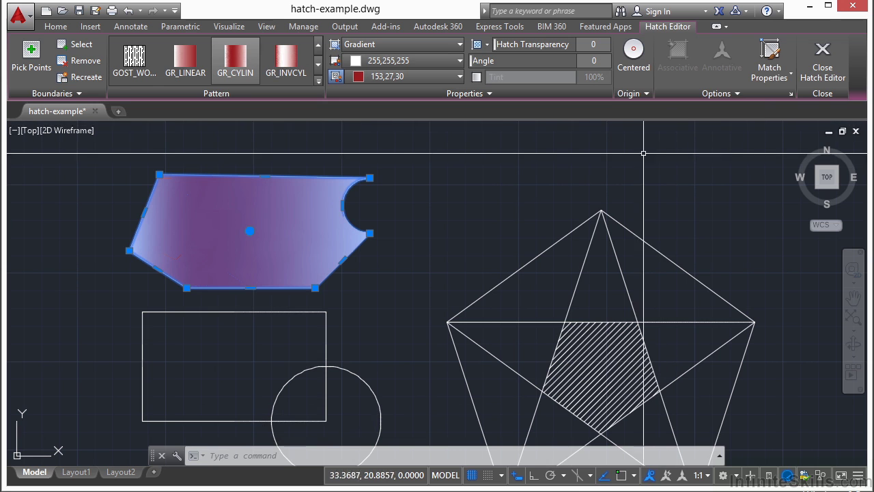
Match the gradient hatch's properties to those of the hatch at the center of the star.
{"action": "left_click", "coordinate": [767, 73]}
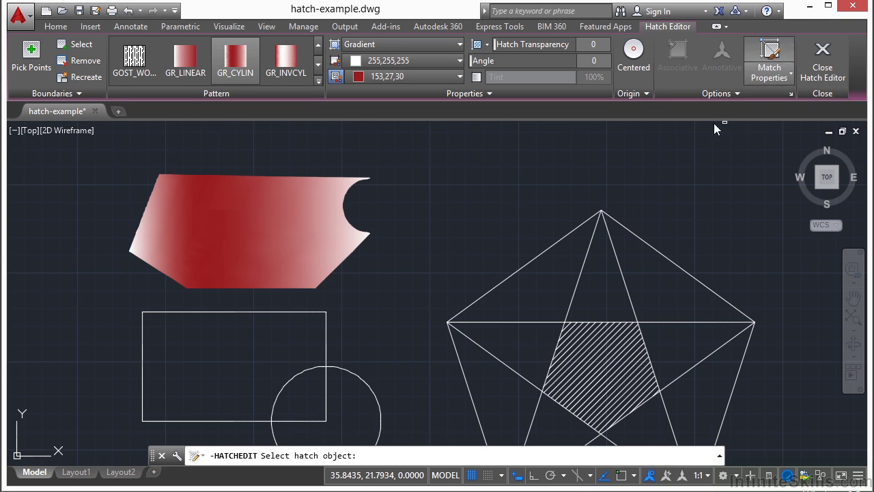
{"action": "left_click", "coordinate": [594, 373]}
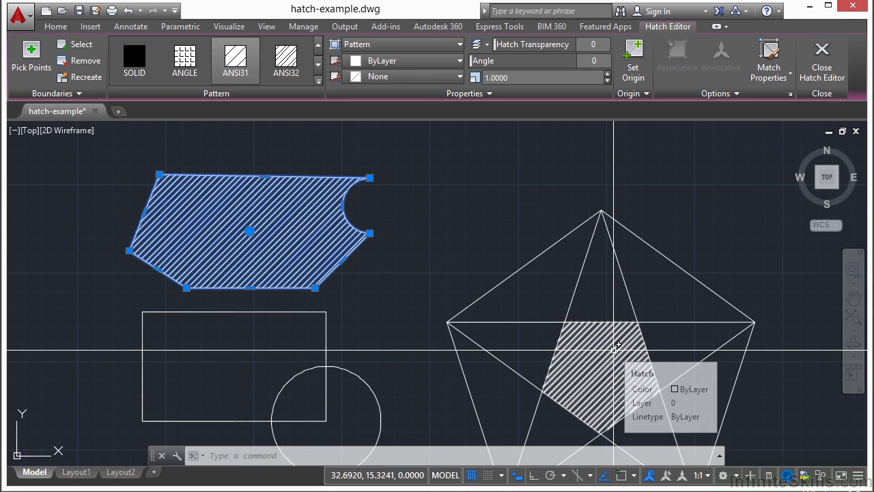
{"action": "key", "text": "Escape"}
Try a solid hatch by selecting the pentagon outline as its boundary object, and undo that selection.
{"action": "scroll", "coordinate": [456, 197], "scroll_direction": "down", "scroll_amount": 2}
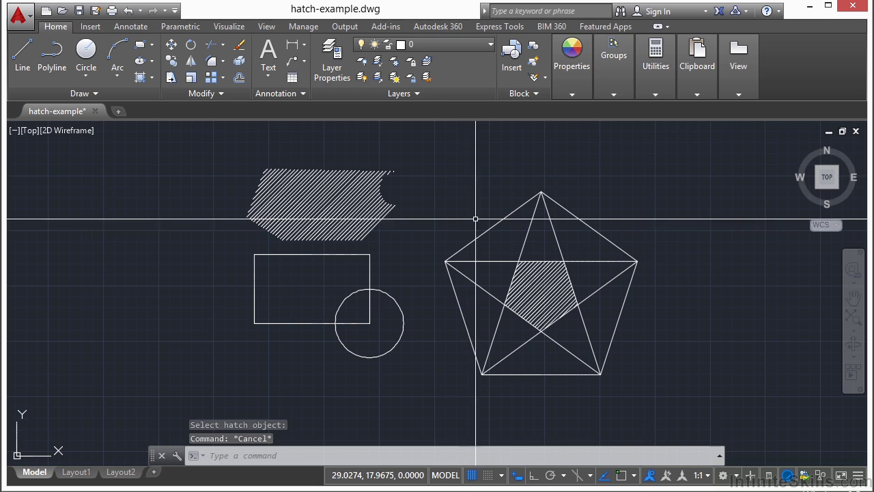
{"action": "type", "text": "h"}
{"action": "key", "text": "Return"}
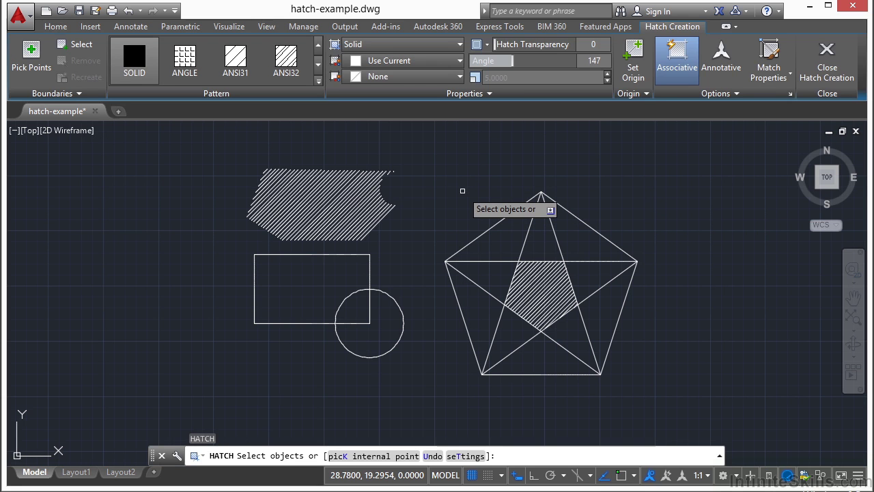
{"action": "left_click", "coordinate": [71, 46]}
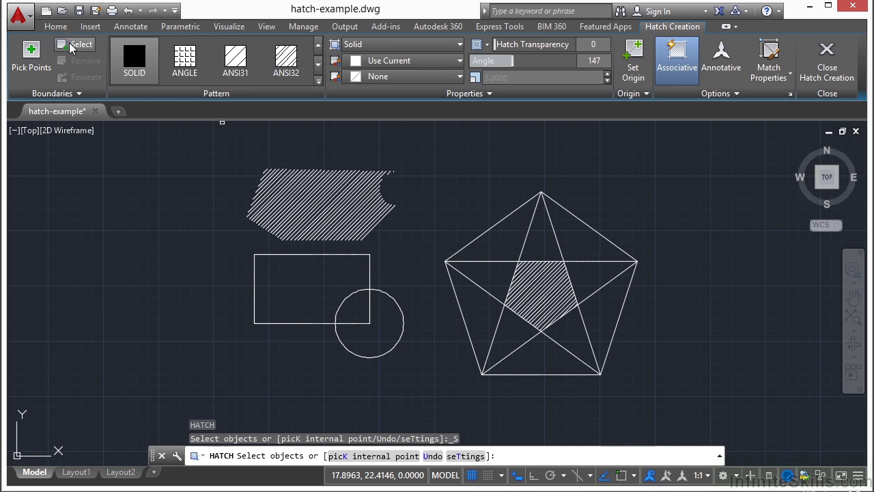
{"action": "left_click", "coordinate": [508, 214]}
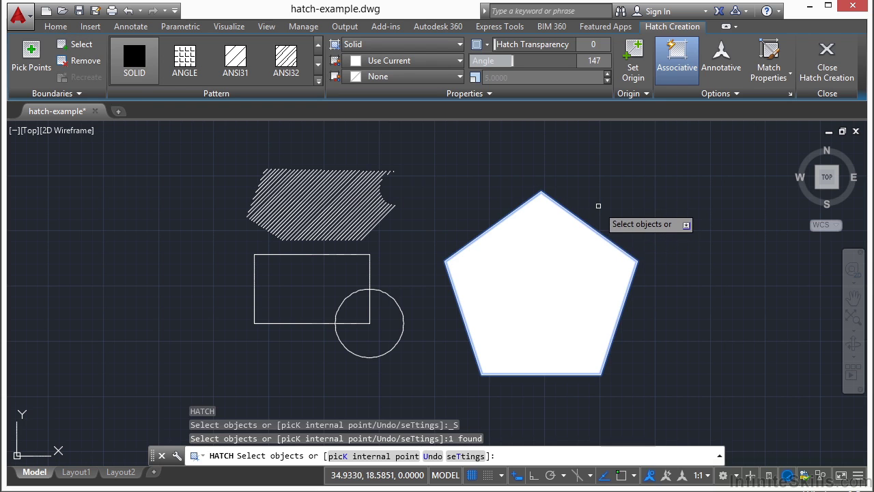
{"action": "key", "text": "ctrl+z"}
Try to bound the solid hatch with the two star diagonals meeting at the lower-right corner and the pentagon outline.
{"action": "left_click", "coordinate": [556, 236]}
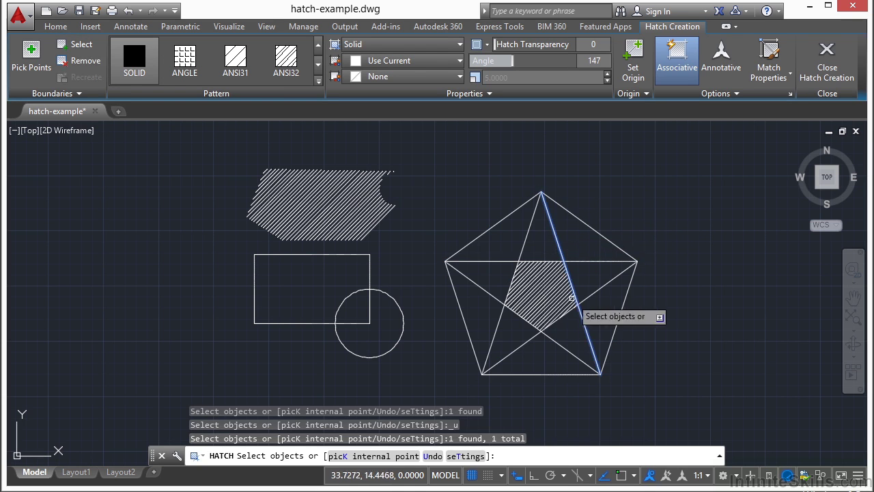
{"action": "left_click", "coordinate": [567, 350]}
{"action": "left_click", "coordinate": [489, 229]}
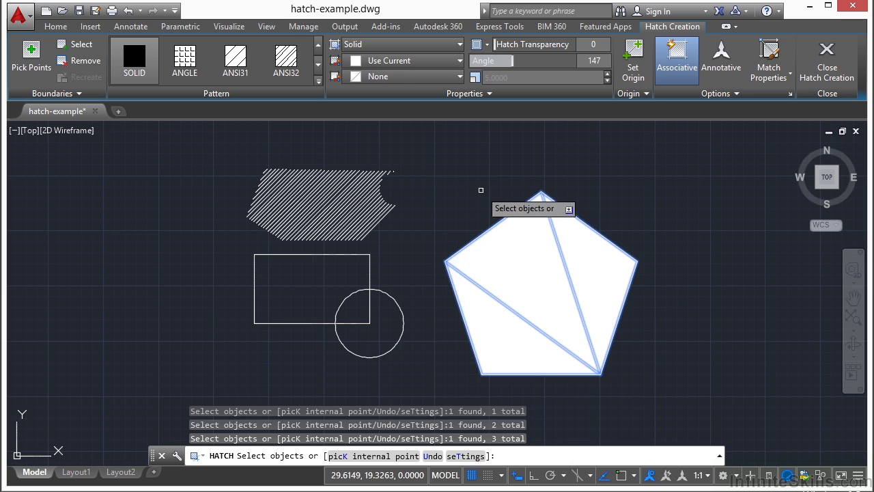
Cancel the hatch and explode the pentagon outline into separate lines, selecting its upper-left edge to check it.
{"action": "key", "text": "ctrl+z"}
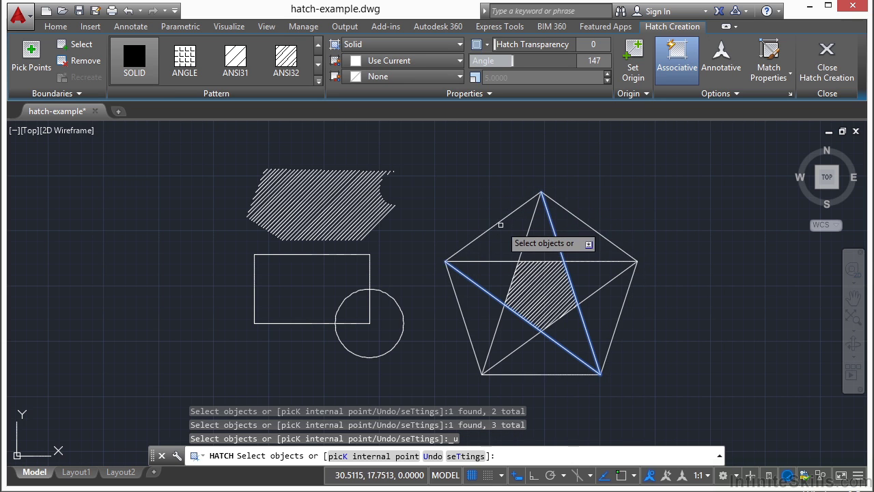
{"action": "key", "text": "Escape"}
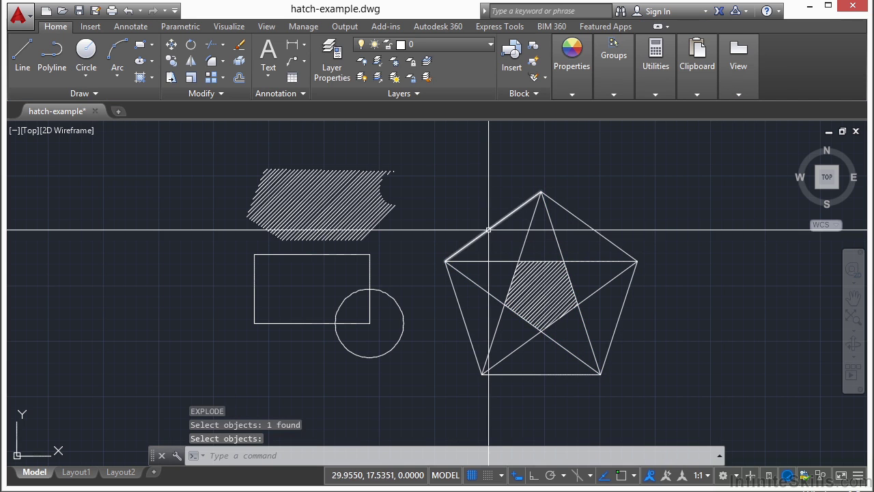
{"action": "left_click", "coordinate": [488, 230]}
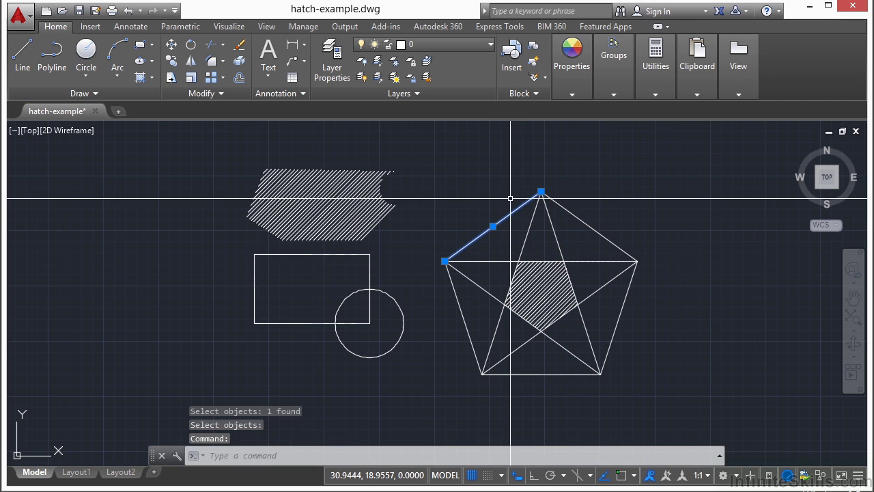
Create a solid hatch in the triangle bounded by the pentagon's upper-left edge and the two star diagonals meeting at its lower-right corner.
{"action": "type", "text": "h"}
{"action": "key", "text": "Return"}
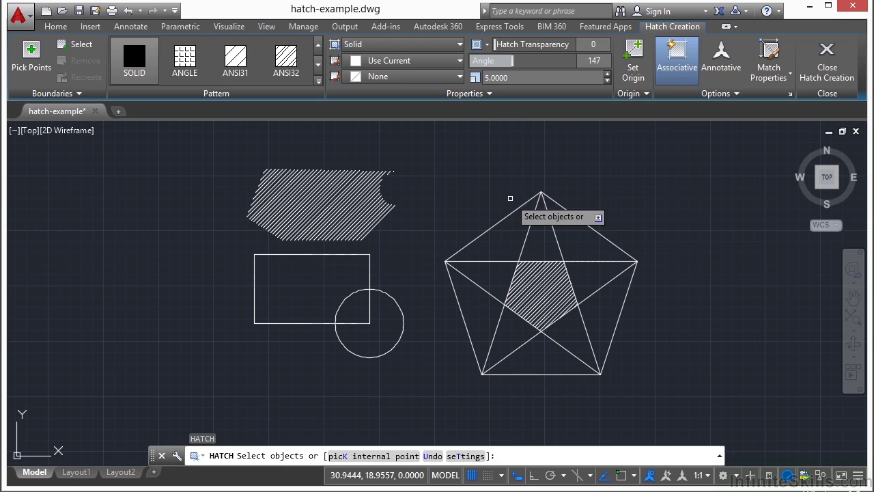
{"action": "left_click", "coordinate": [509, 211]}
{"action": "left_click", "coordinate": [551, 224]}
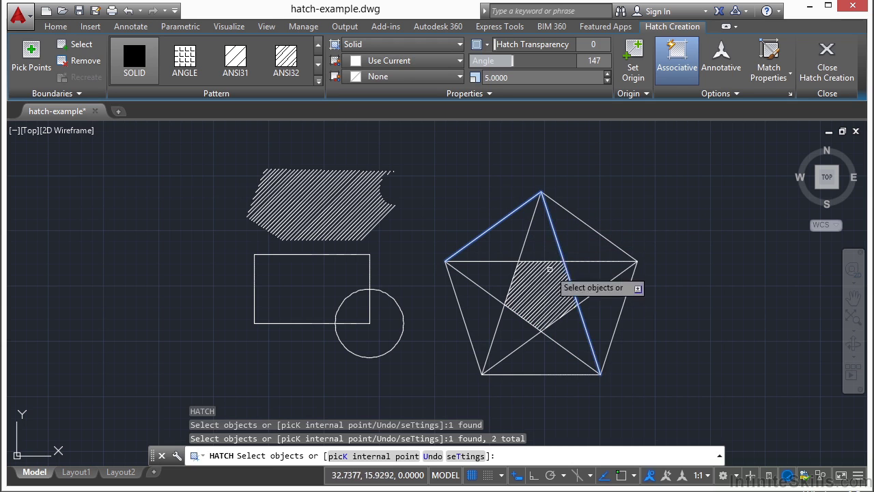
{"action": "left_click", "coordinate": [567, 349]}
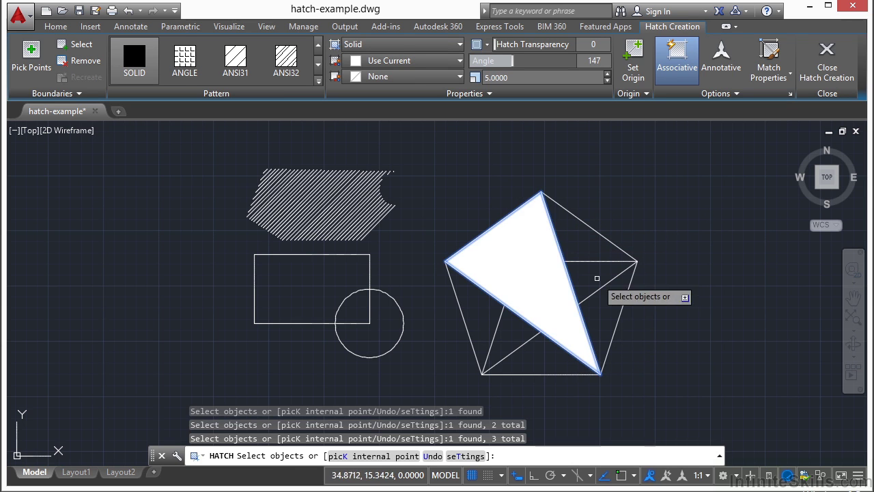
{"action": "key", "text": "Return"}
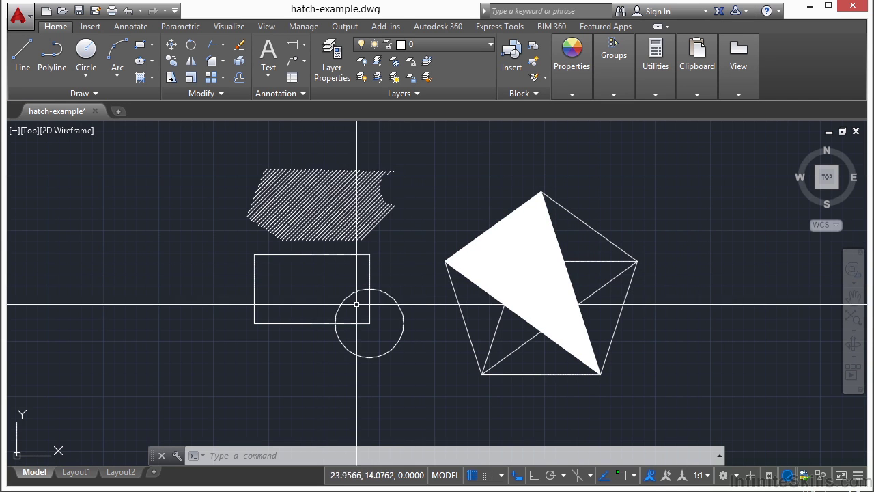
{"action": "middle_click_drag", "start_coordinate": [620, 219], "coordinate": [548, 217]}
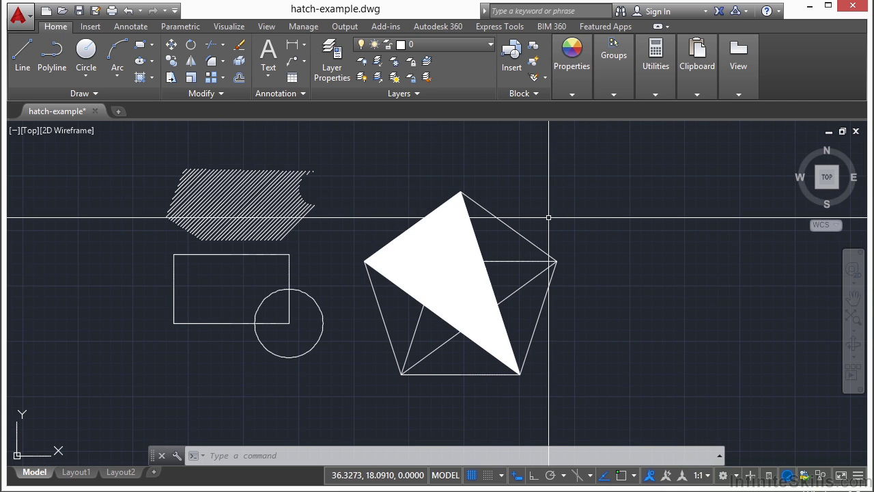